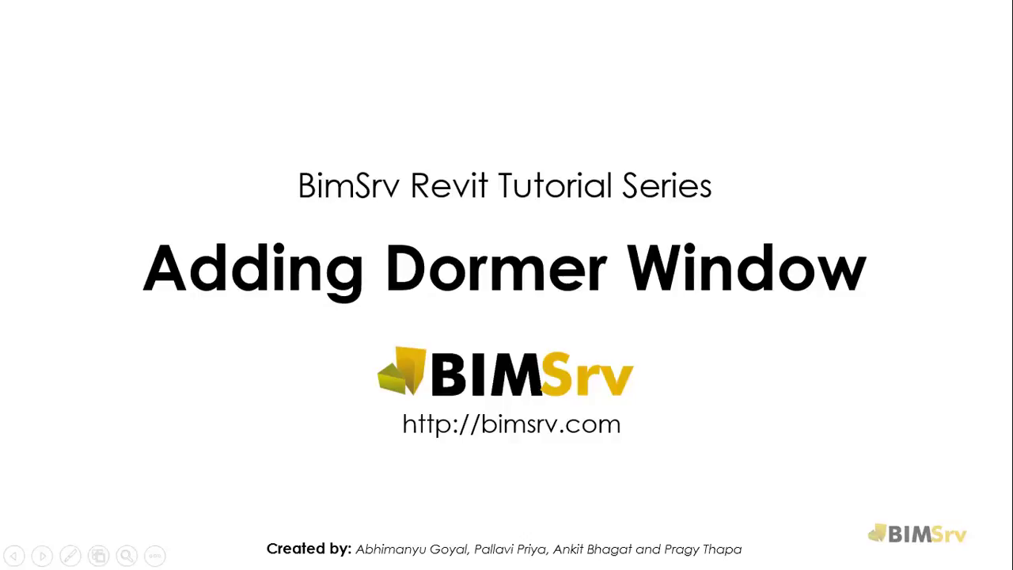
# Step: Advance to About BimSrv and reveal its statement and bullets, from End to End Services through Photorealistic Rendering
pyautogui.press('Right')
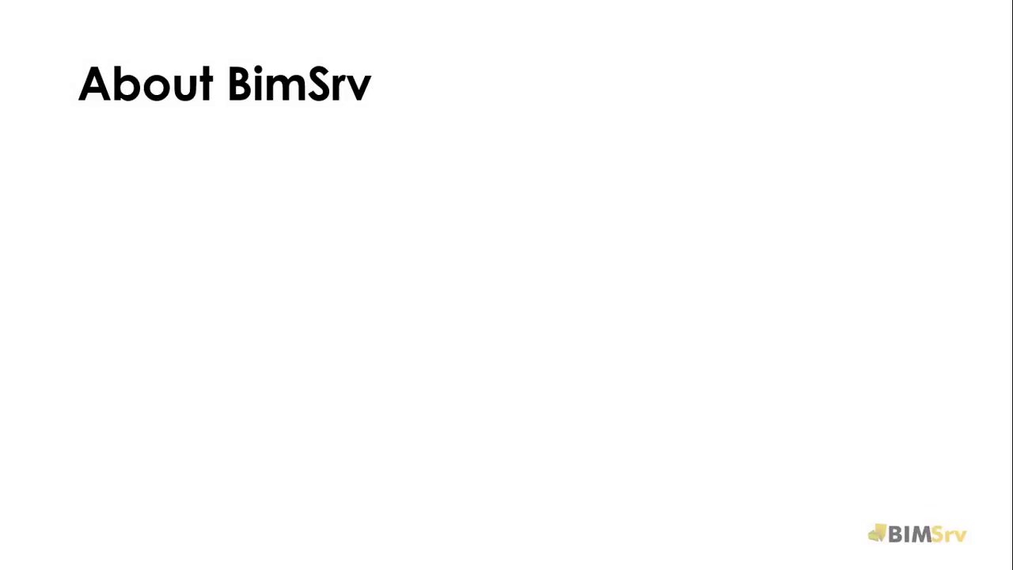
pyautogui.press('Right')
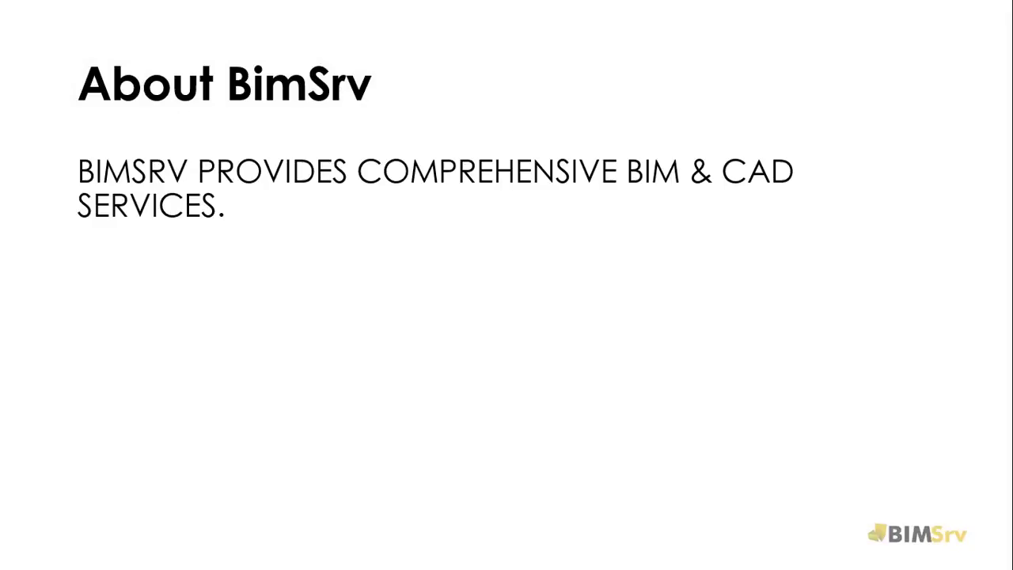
pyautogui.press('Right')
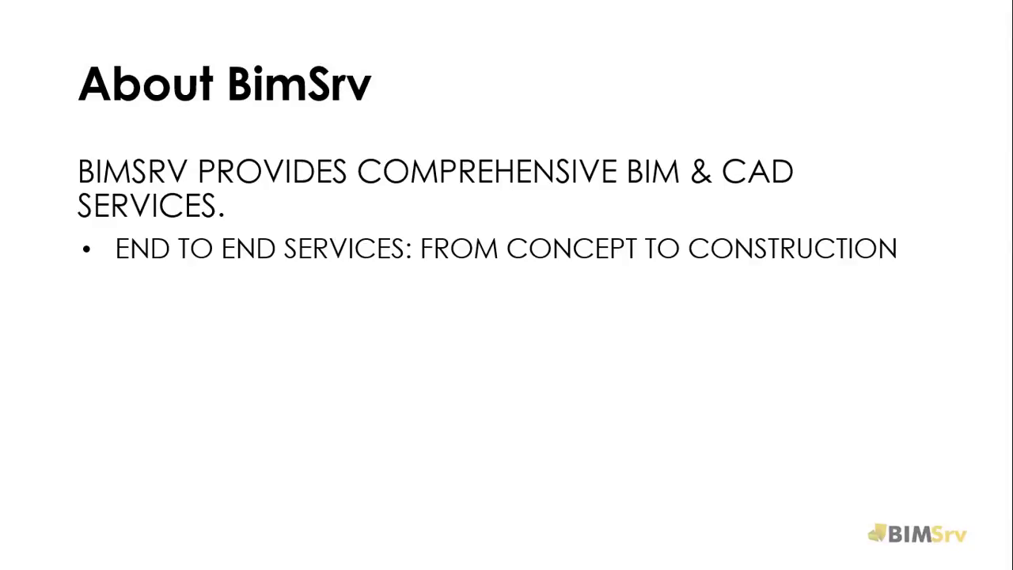
pyautogui.press('Right')
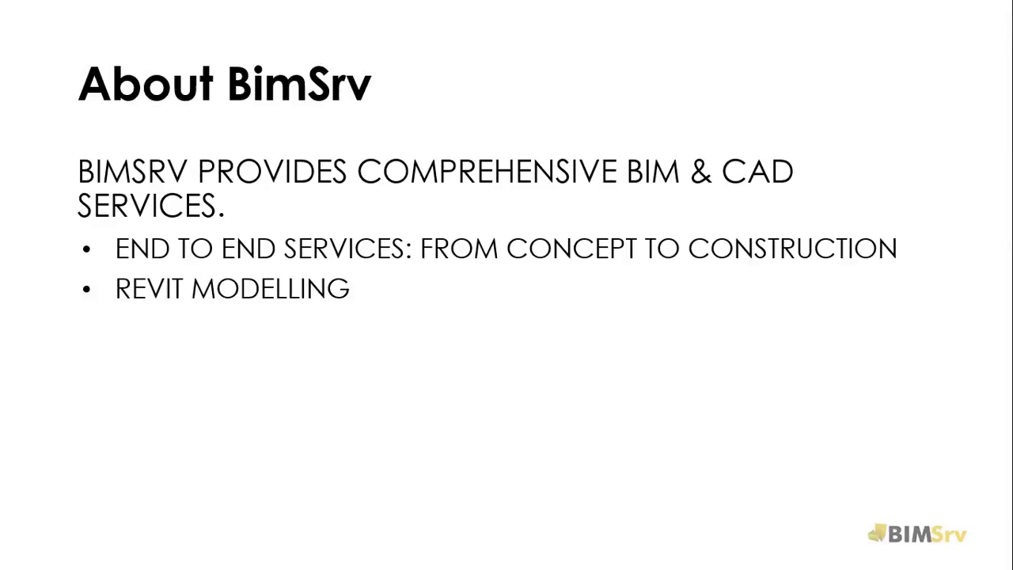
pyautogui.press('Right')
pyautogui.press('Right')
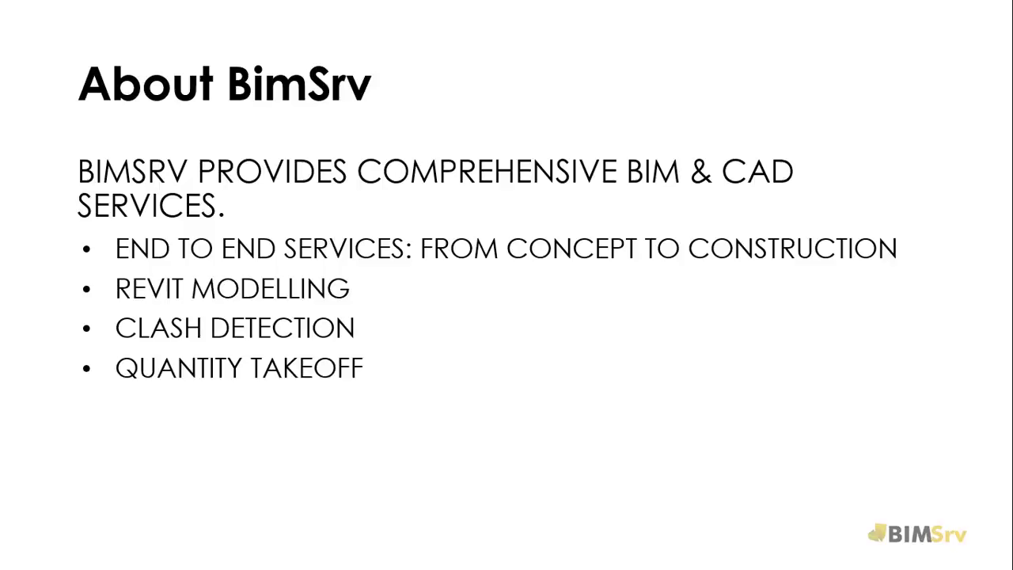
pyautogui.press('Right')
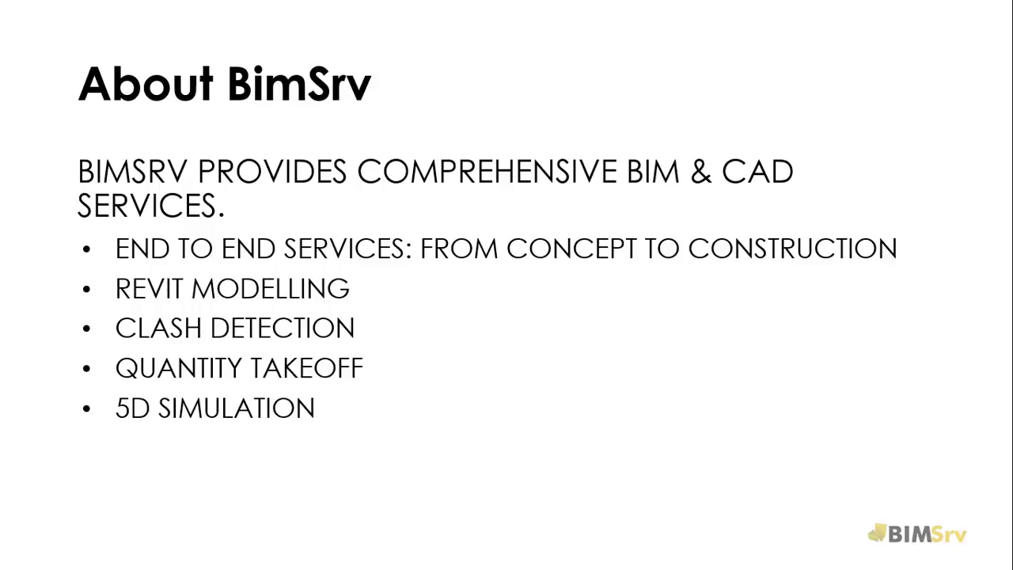
pyautogui.press('Right')
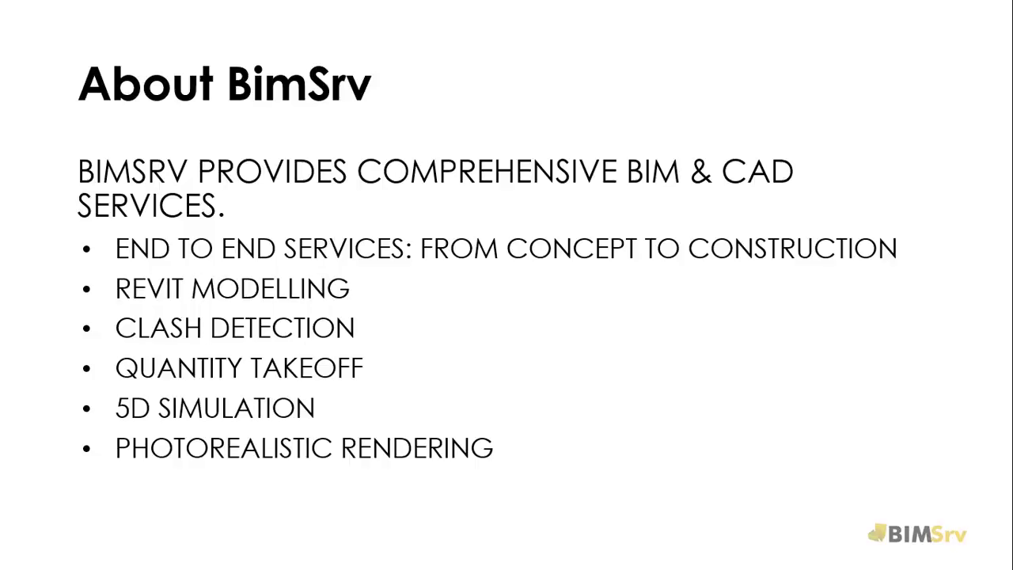
pyautogui.press('Right')
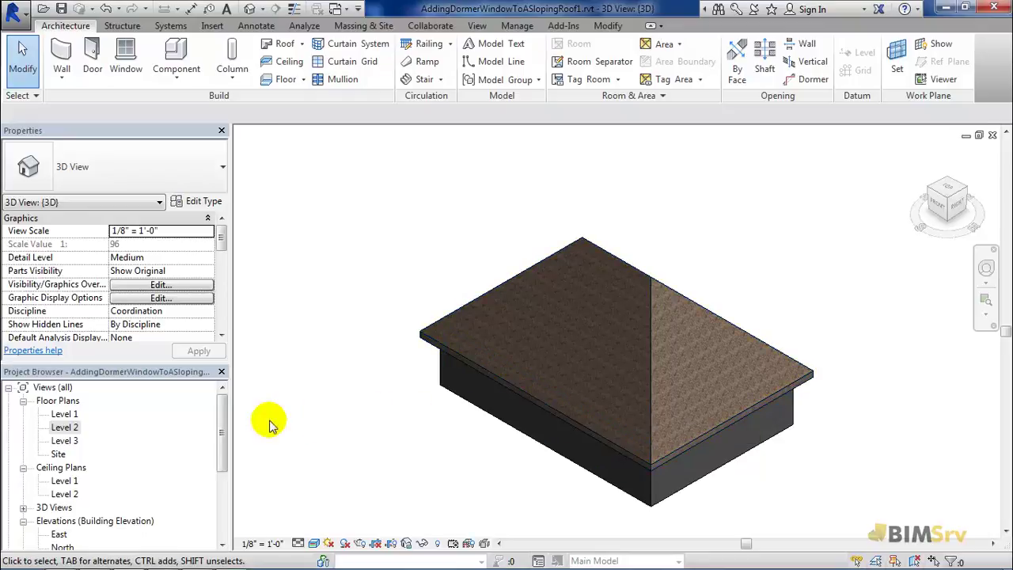
# Step: On Level 2, draw three chained walls: left side, front along the front wall line, right side
pyautogui.doubleClick(64, 428)
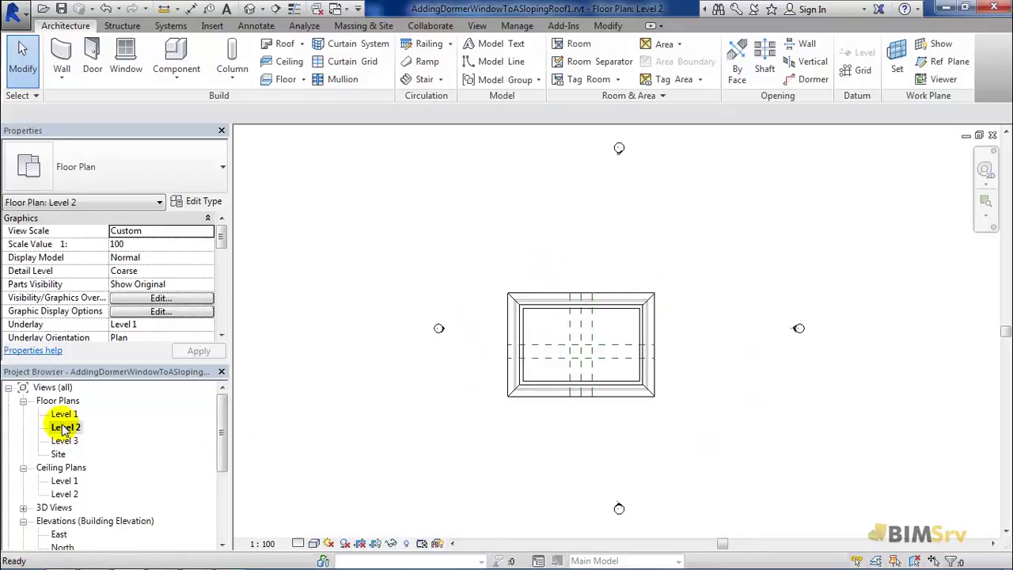
pyautogui.scroll(3, 570, 380)
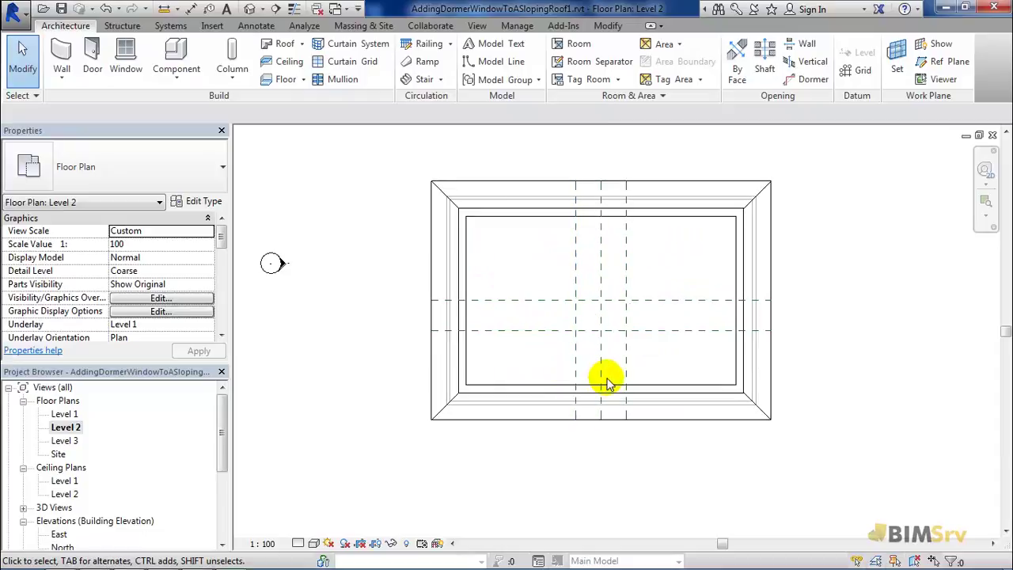
pyautogui.scroll(2, 607, 384)
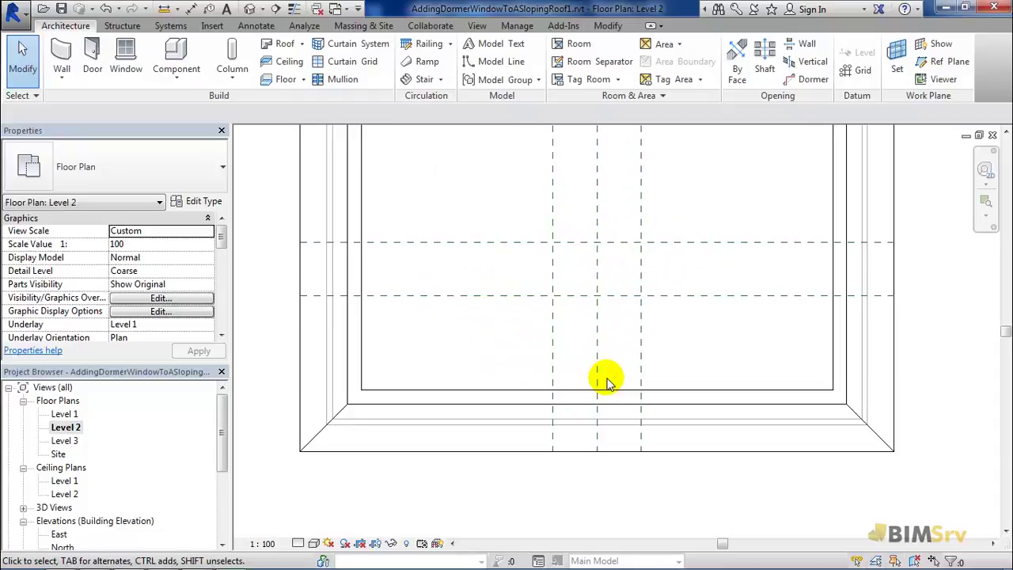
pyautogui.click(57, 51)
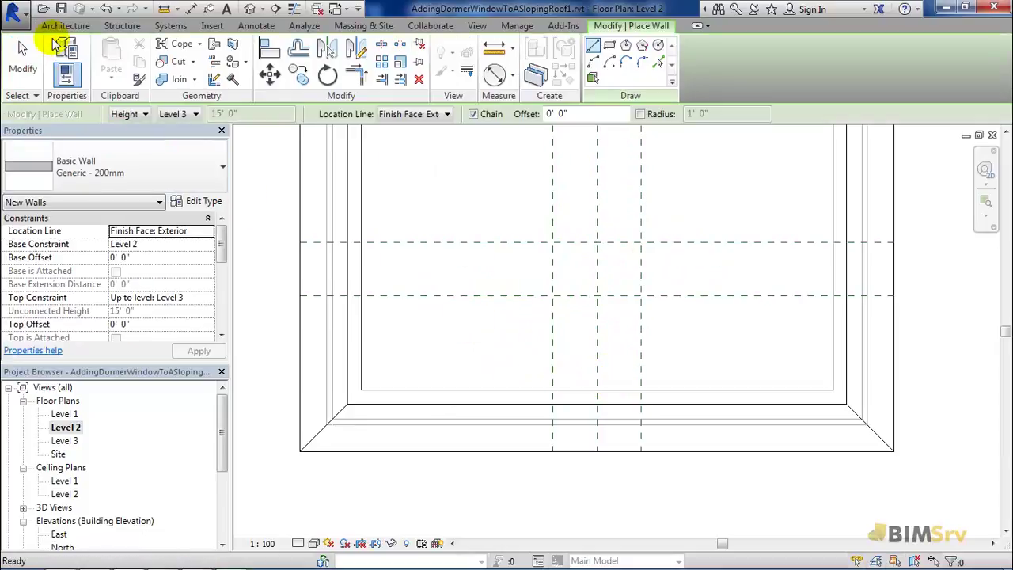
pyautogui.click(554, 298)
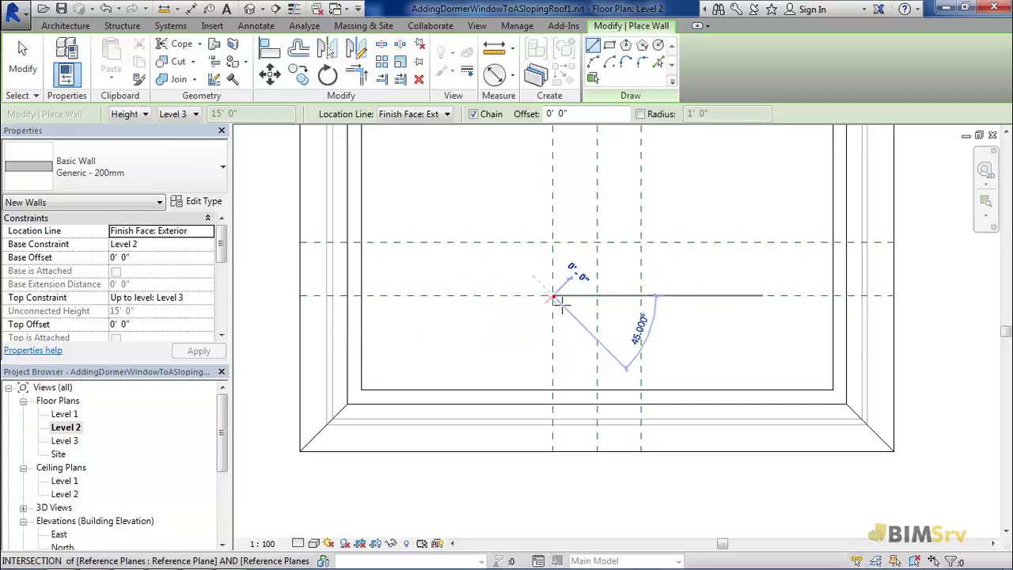
pyautogui.click(554, 298)
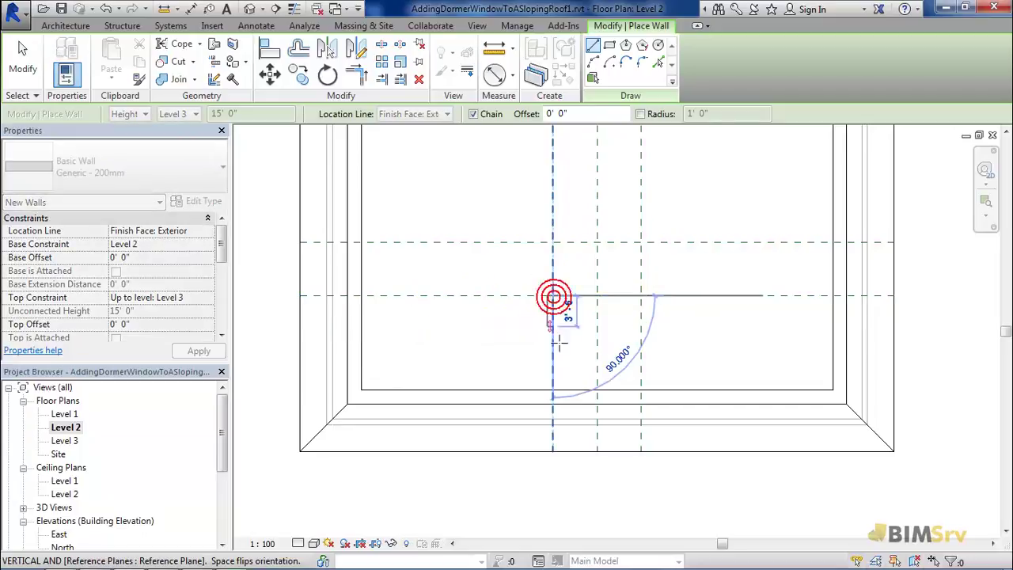
pyautogui.click(552, 406)
pyautogui.click(641, 406)
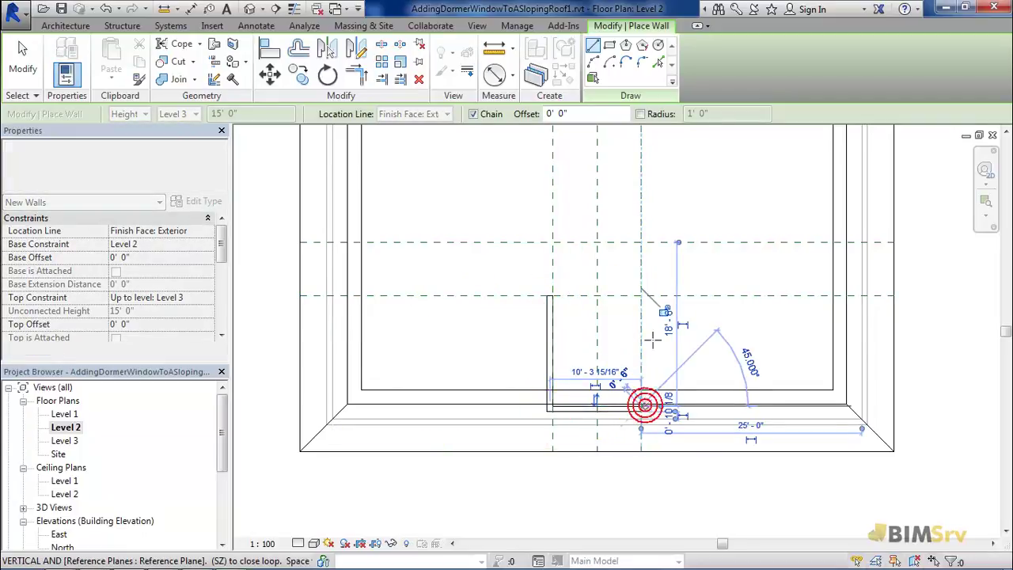
pyautogui.click(644, 297)
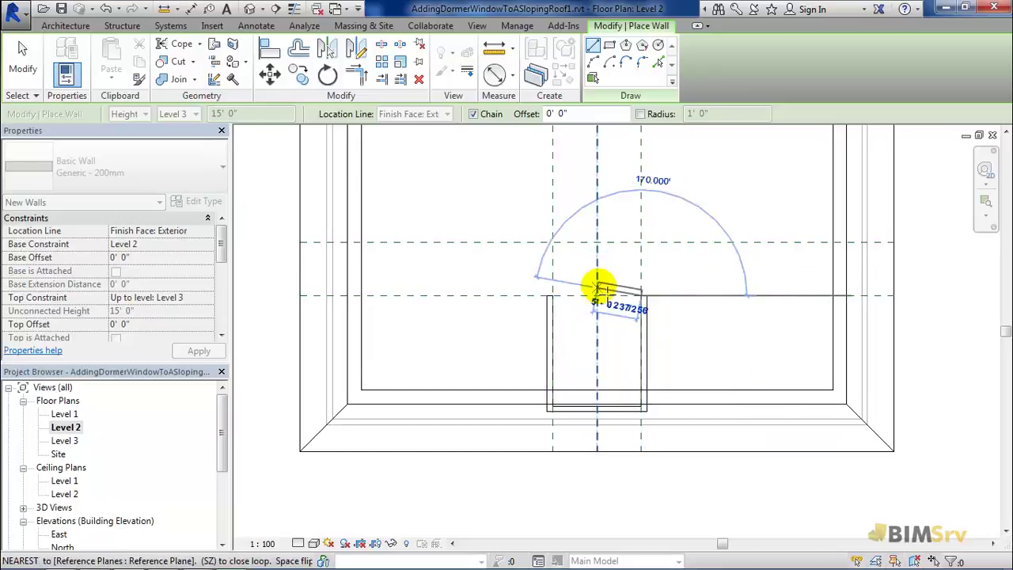
pyautogui.press('Escape')
pyautogui.press('Escape')
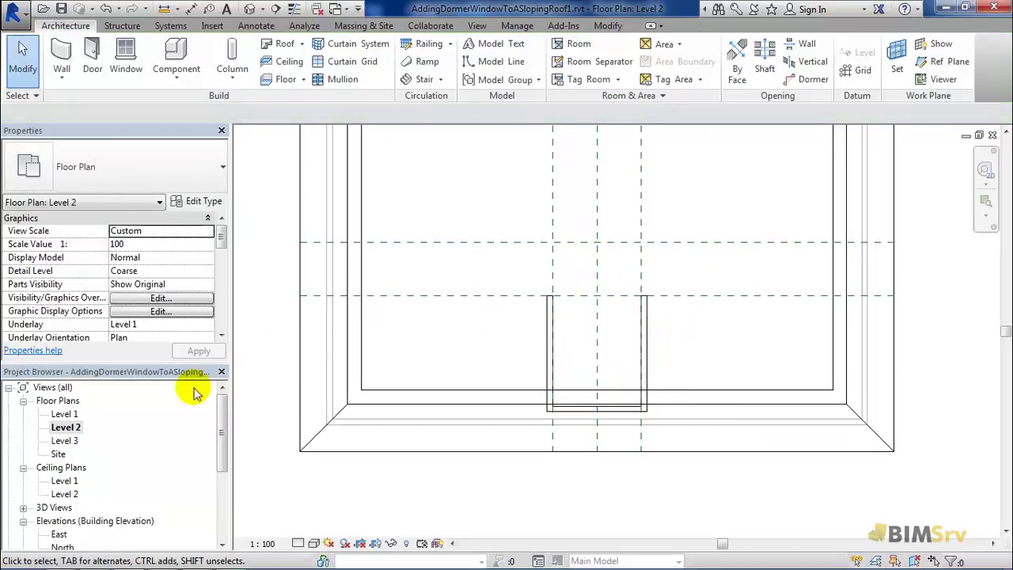
# Step: On Level 3, start a roof by footprint with both dormer side walls as sloped edges
pyautogui.doubleClick(65, 441)
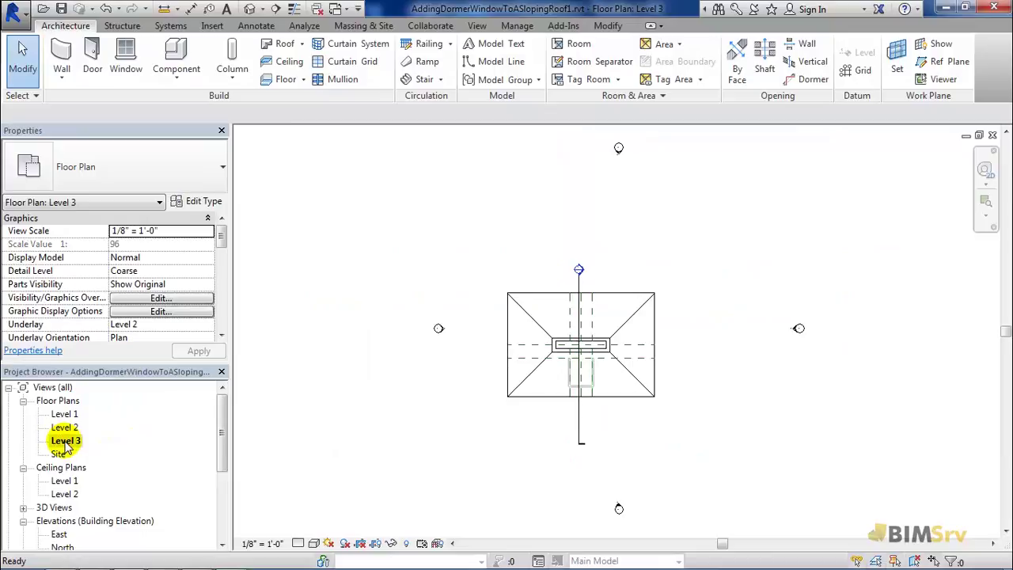
pyautogui.click(300, 43)
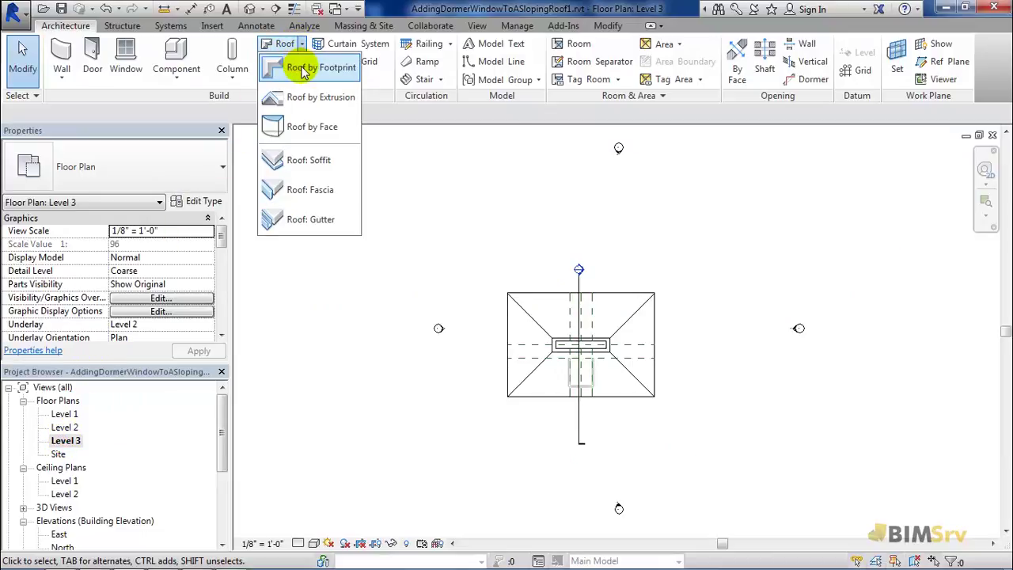
pyautogui.click(303, 69)
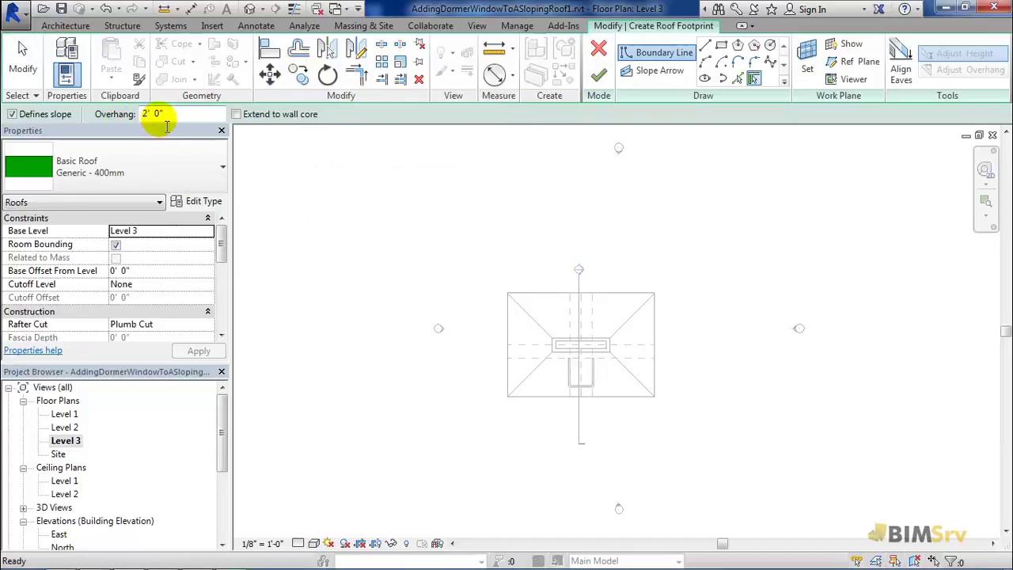
pyautogui.scroll(3, 558, 386)
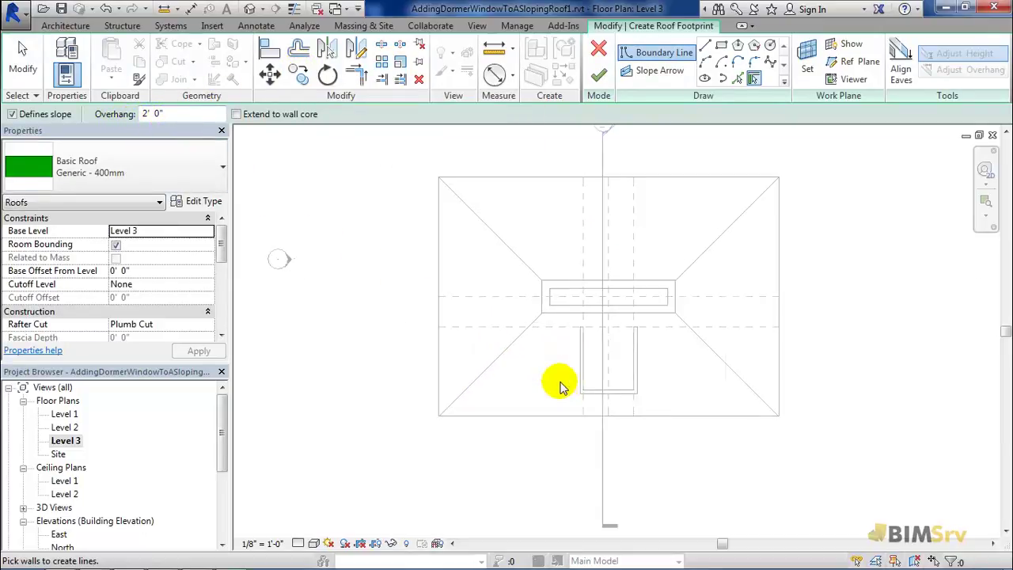
pyautogui.scroll(3, 590, 384)
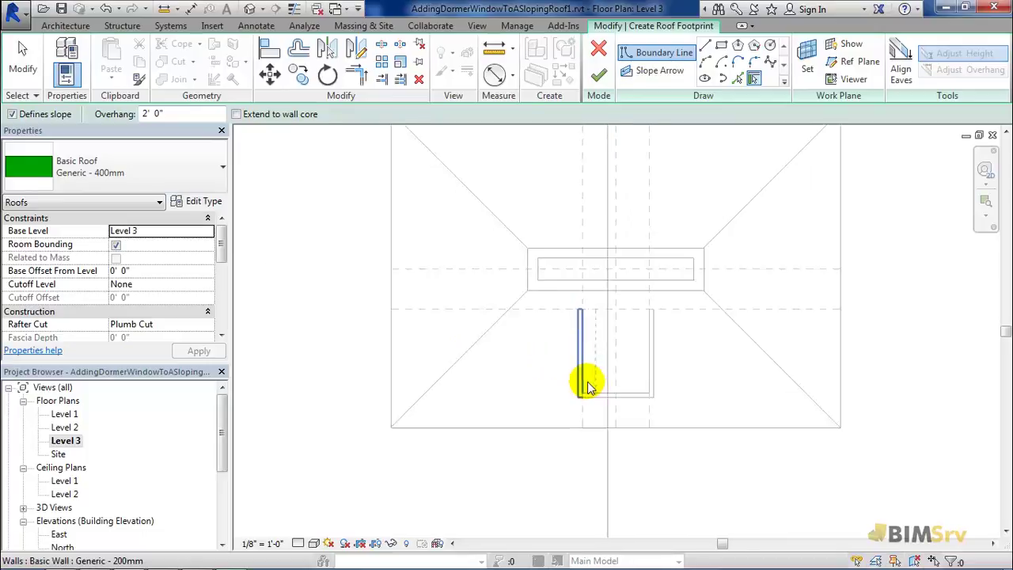
pyautogui.click(569, 342)
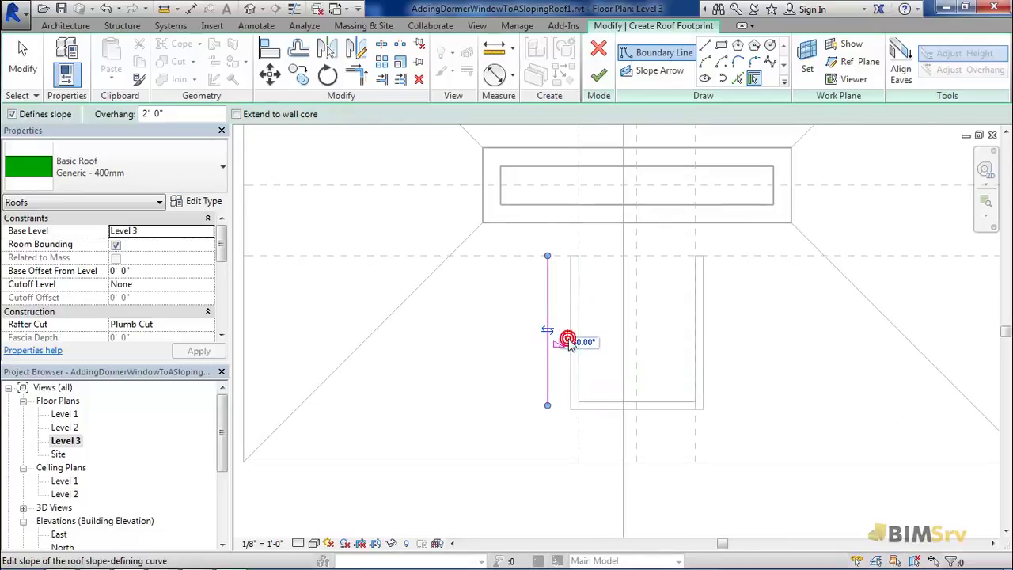
pyautogui.click(707, 338)
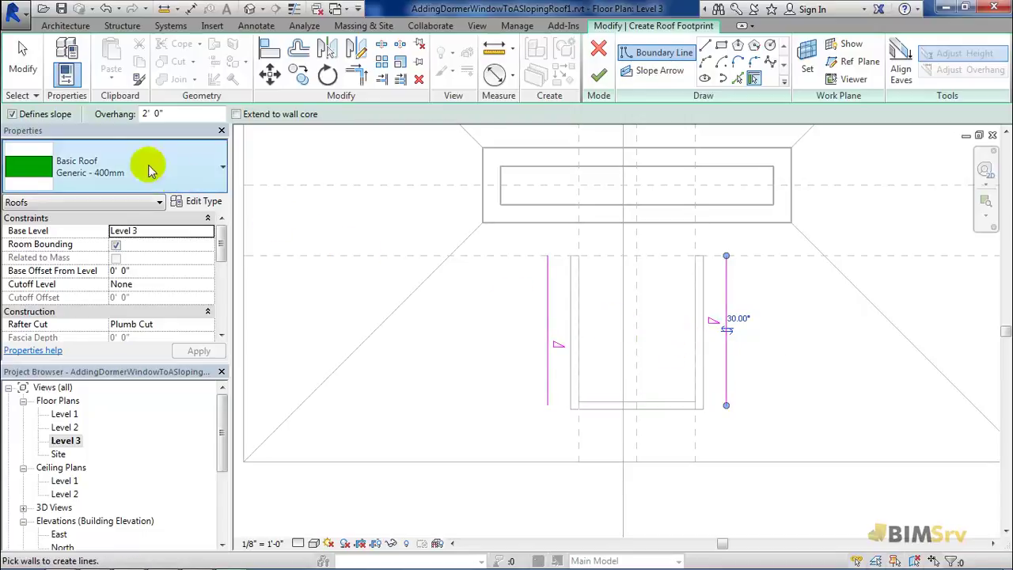
# Step: Add the front wall as a non-sloping edge, close the top with a line, and finish the roof
pyautogui.click(30, 114)
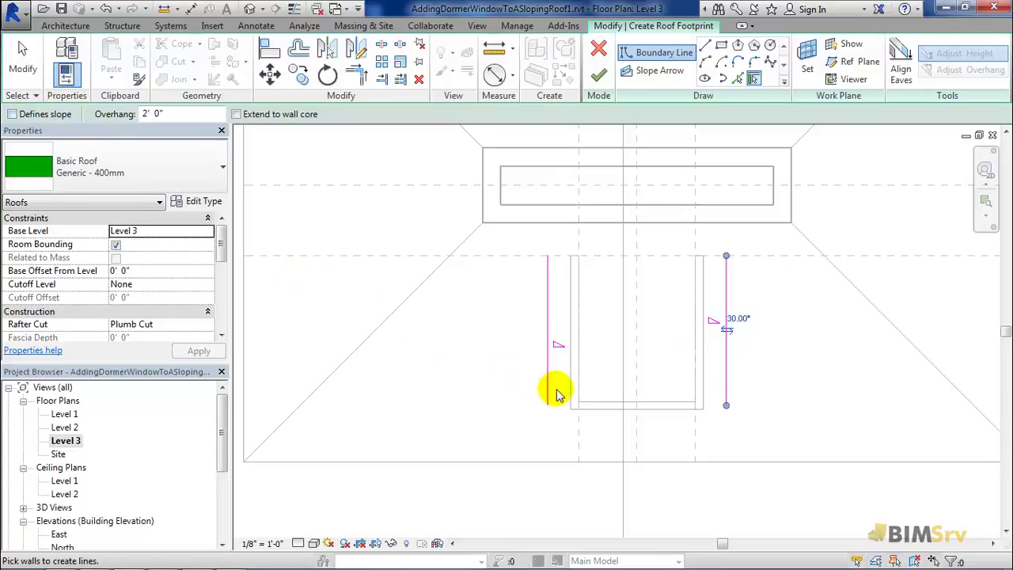
pyautogui.click(650, 414)
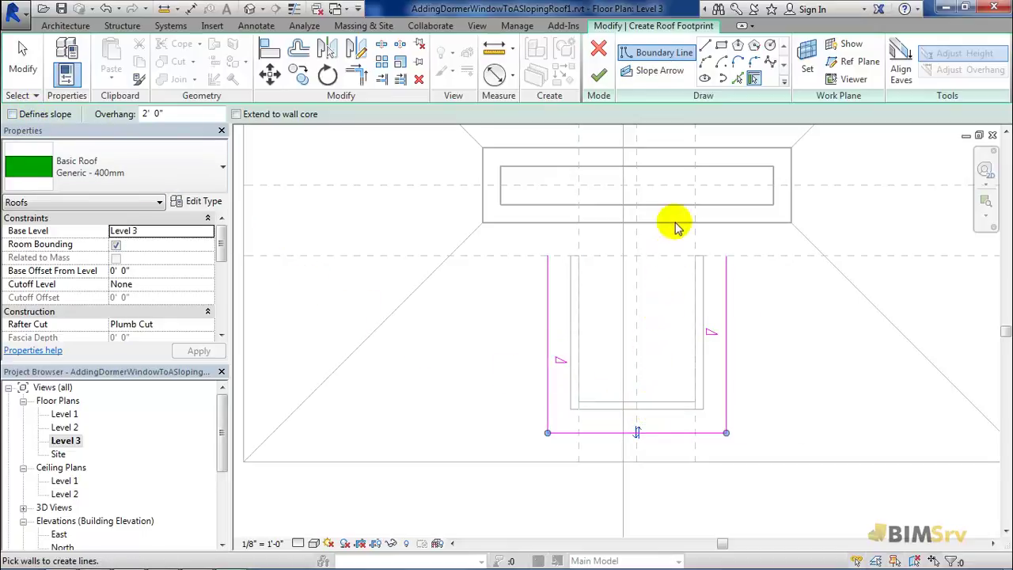
pyautogui.click(704, 48)
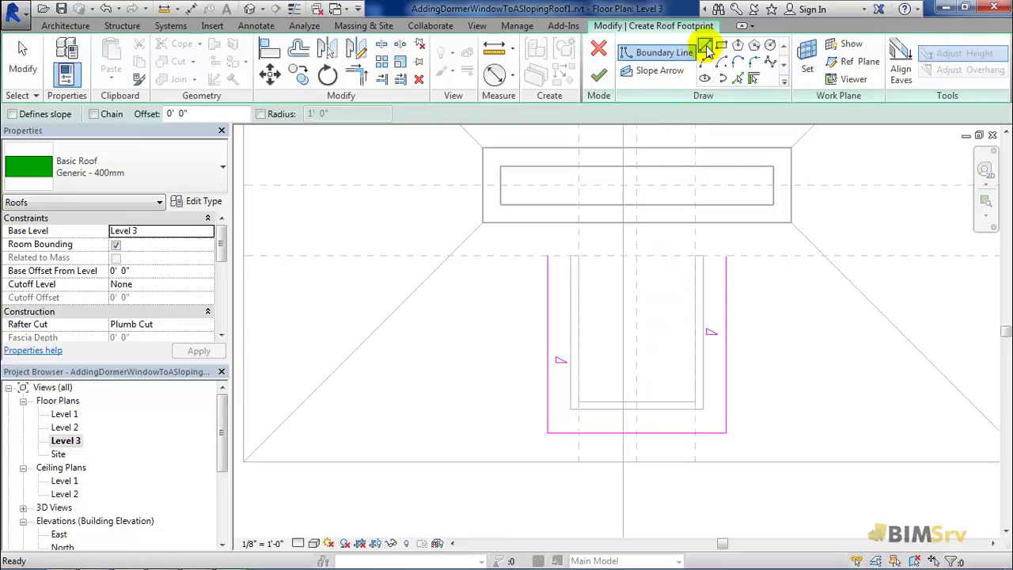
pyautogui.click(548, 257)
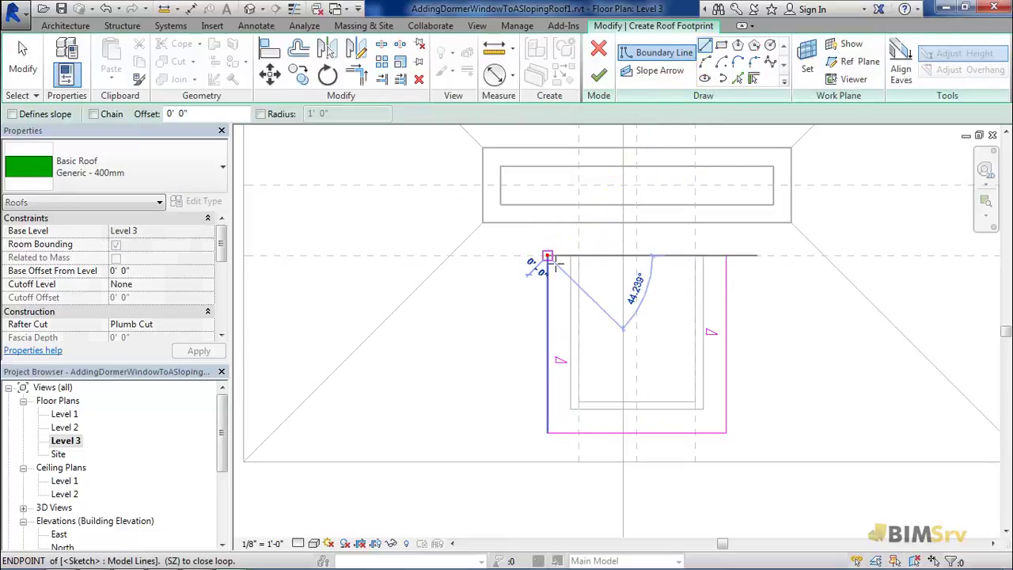
pyautogui.click(727, 257)
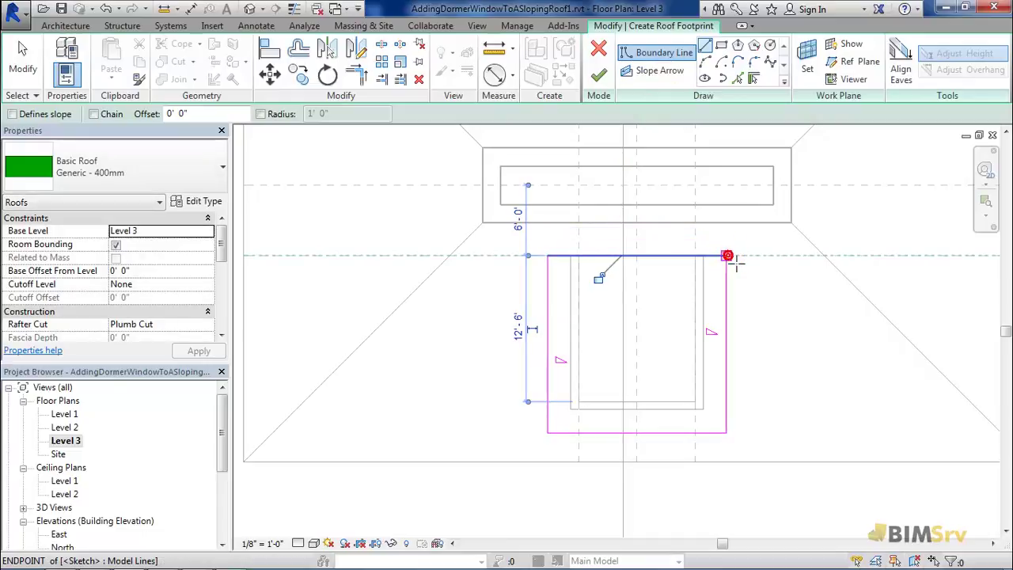
pyautogui.click(598, 74)
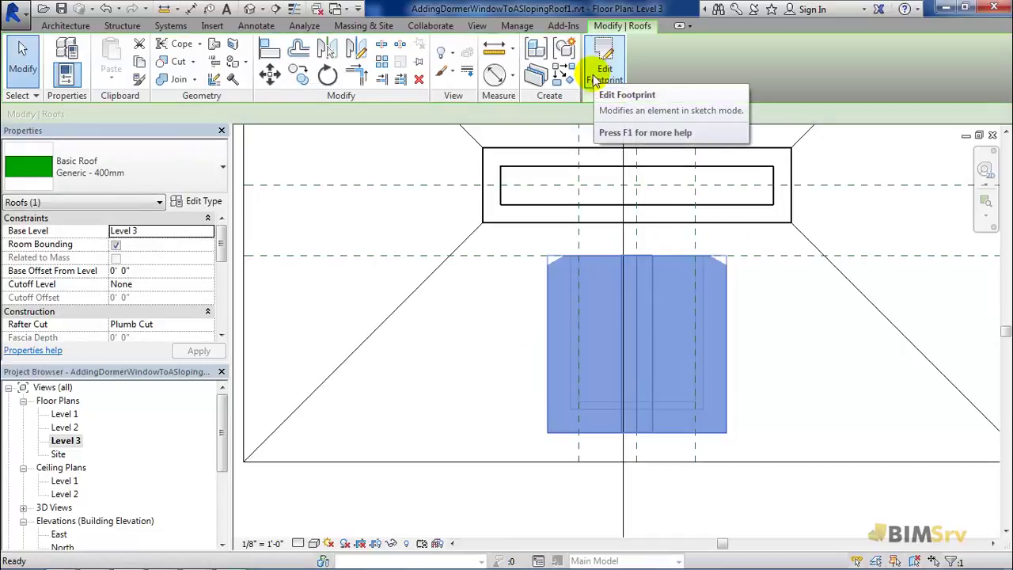
# Step: Switch to the default 3D view and orbit toward the dormer on the hipped roof
pyautogui.click(252, 9)
pyautogui.scroll(4, 606, 335)
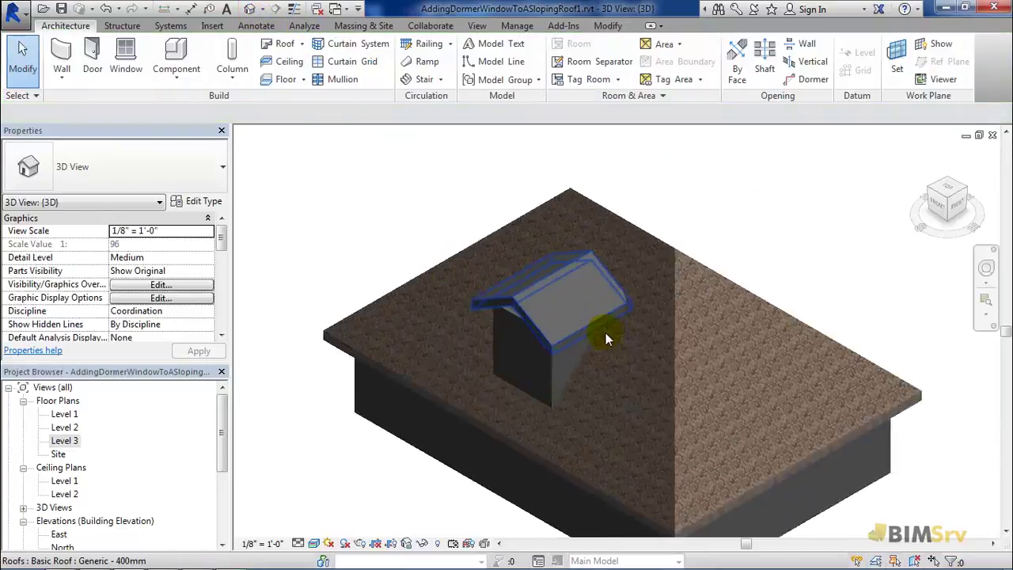
pyautogui.keyDown('shift'); pyautogui.moveTo(488, 421); pyautogui.dragTo(636, 331, button='middle'); pyautogui.keyUp('shift')
# Step: Select the dormer's two side walls and front wall and attach their tops to the dormer roof
pyautogui.click(612, 302)
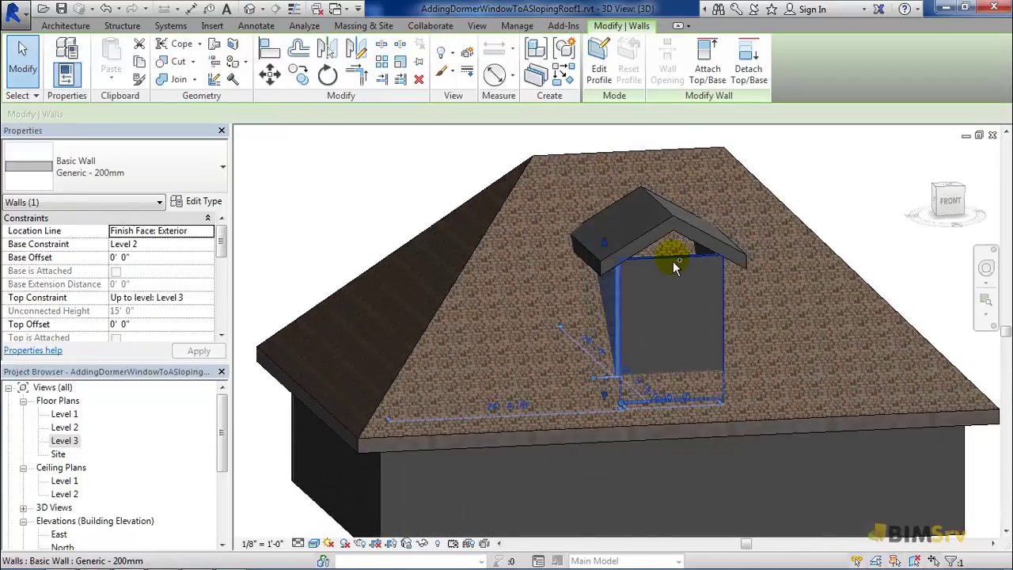
pyautogui.keyDown('ctrl'); pyautogui.click(673, 258); pyautogui.keyUp('ctrl')
pyautogui.keyDown('shift'); pyautogui.moveTo(735, 312); pyautogui.dragTo(618, 318, button='middle'); pyautogui.keyUp('shift')
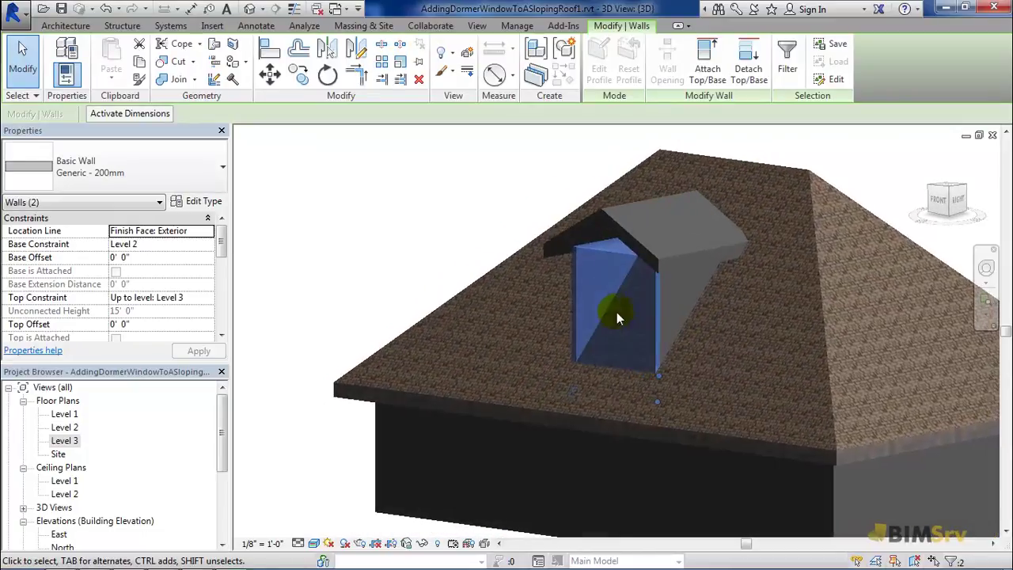
pyautogui.keyDown('ctrl'); pyautogui.click(669, 296); pyautogui.keyUp('ctrl')
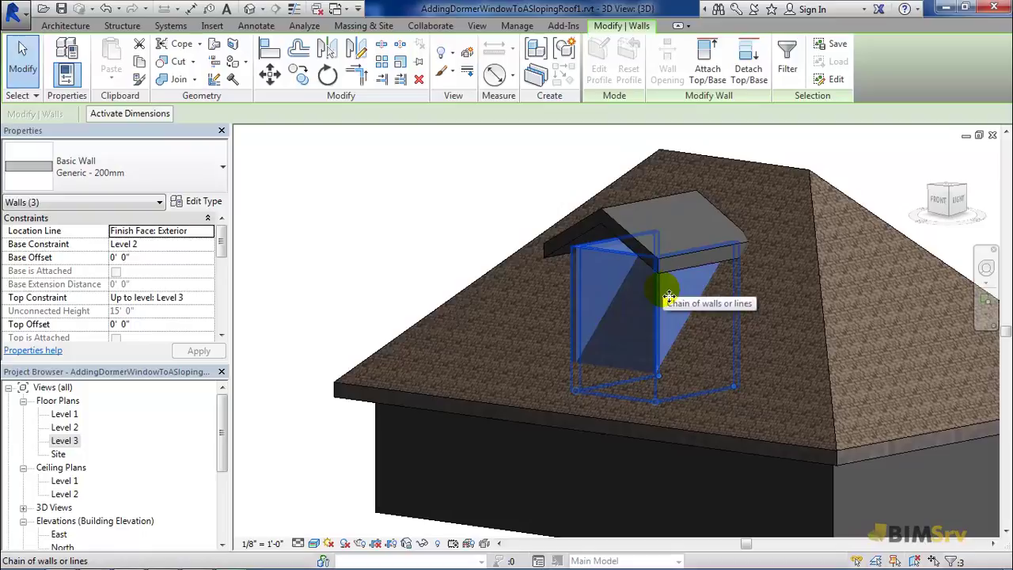
pyautogui.click(708, 67)
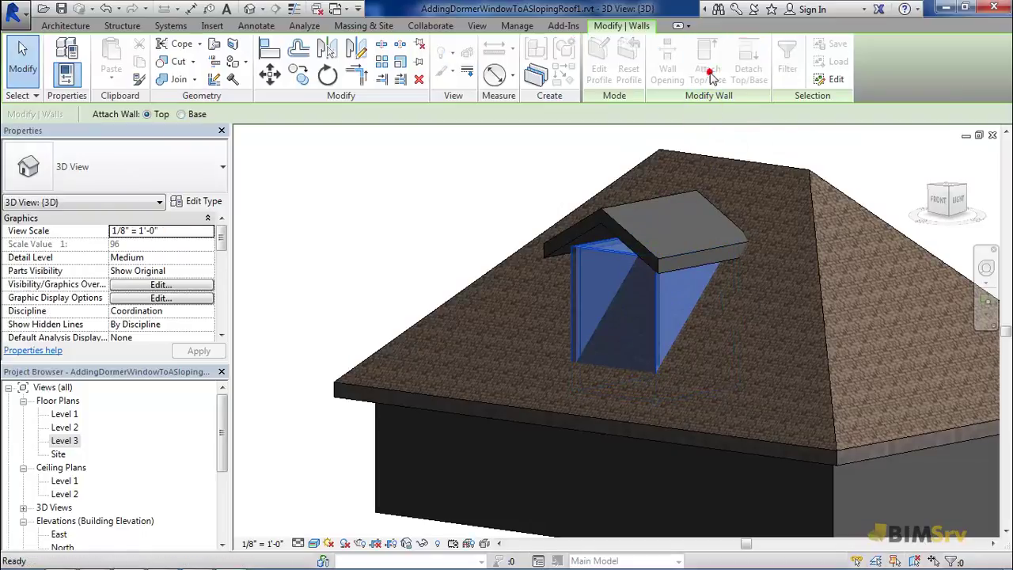
pyautogui.click(633, 241)
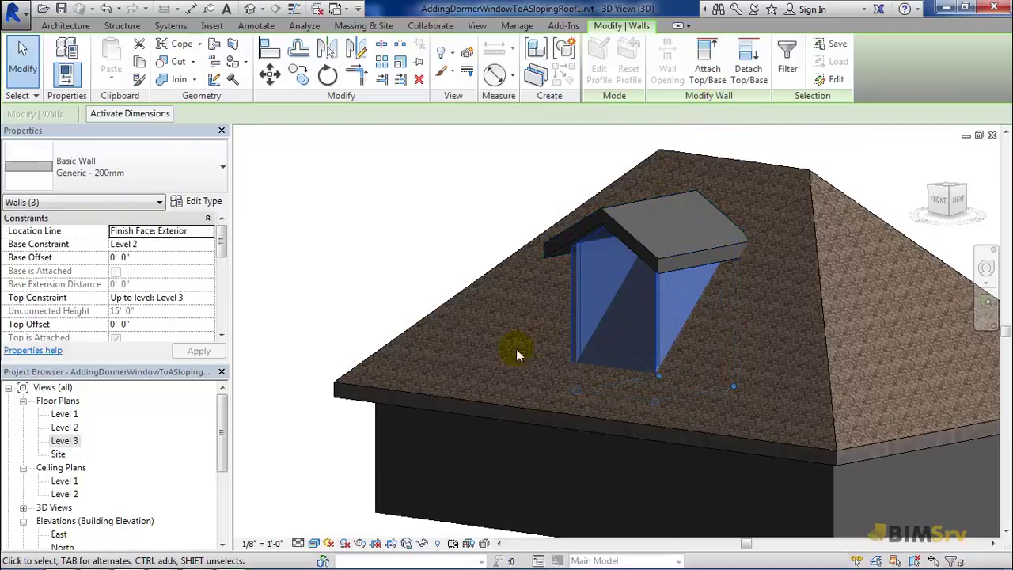
pyautogui.keyDown('shift'); pyautogui.moveTo(467, 364); pyautogui.dragTo(760, 470, button='middle'); pyautogui.keyUp('shift')
pyautogui.scroll(3, 595, 227)
pyautogui.press('Escape')
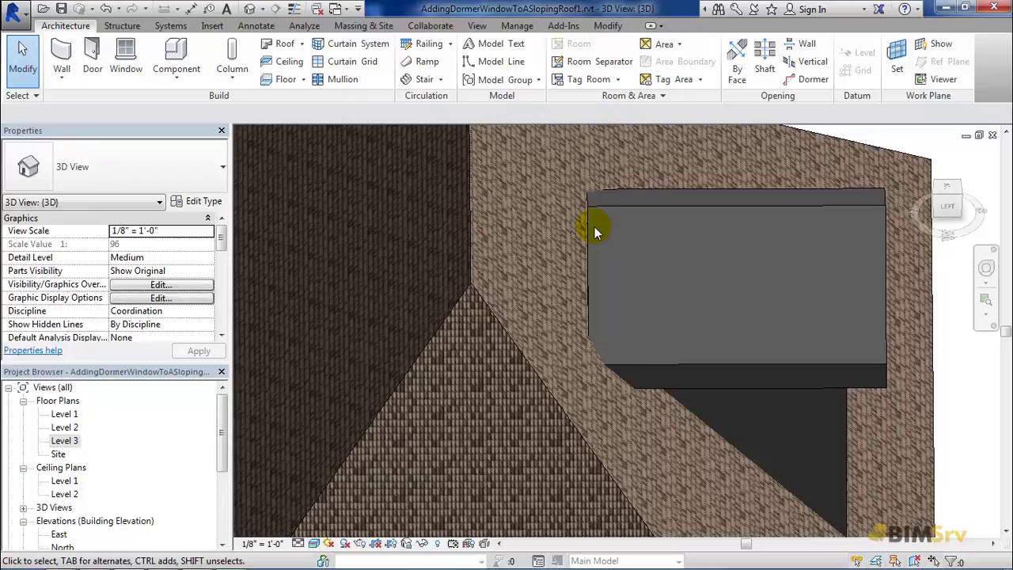
# Step: Use Join/Unjoin Roof to run the dormer roof's end edge into the main hipped roof face
pyautogui.click(618, 204)
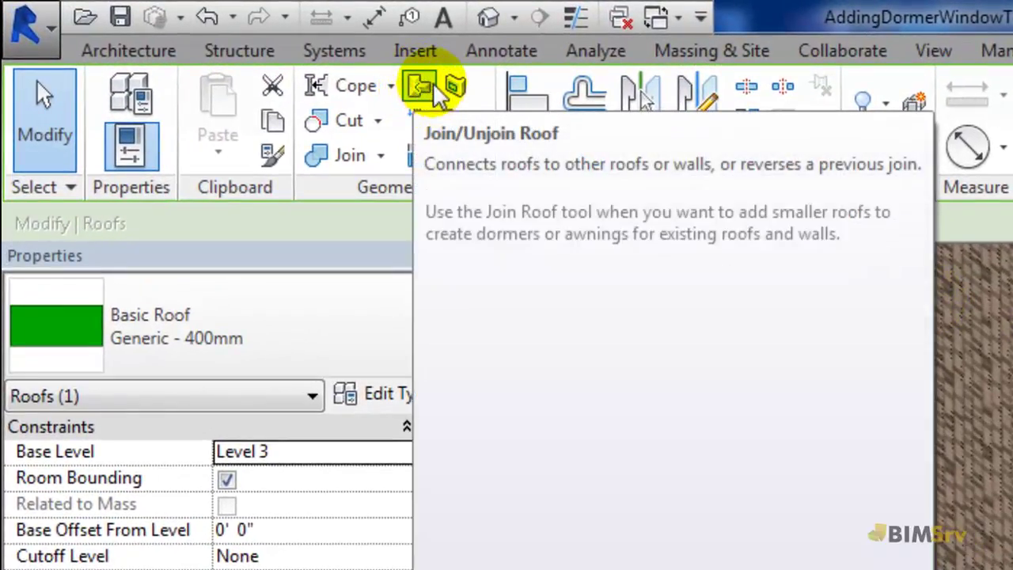
pyautogui.click(422, 87)
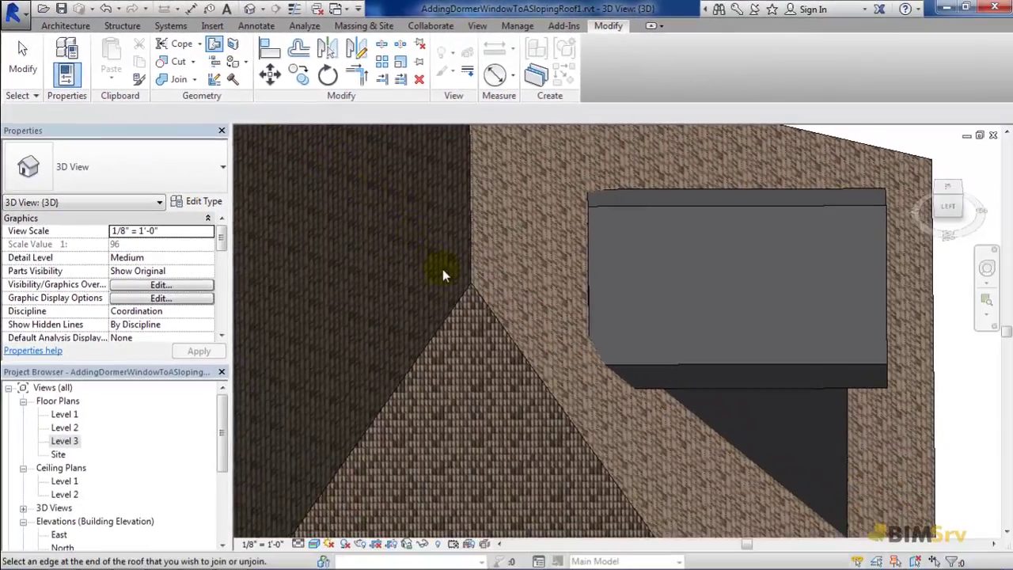
pyautogui.keyDown('shift'); pyautogui.moveTo(443, 274); pyautogui.dragTo(538, 283, button='middle'); pyautogui.keyUp('shift')
pyautogui.scroll(3, 627, 295)
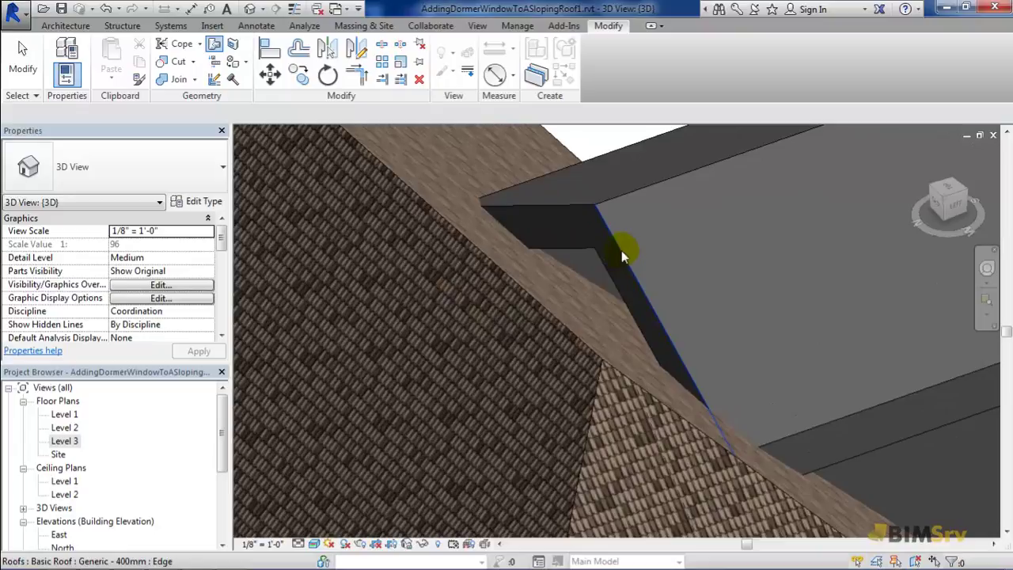
pyautogui.click(622, 250)
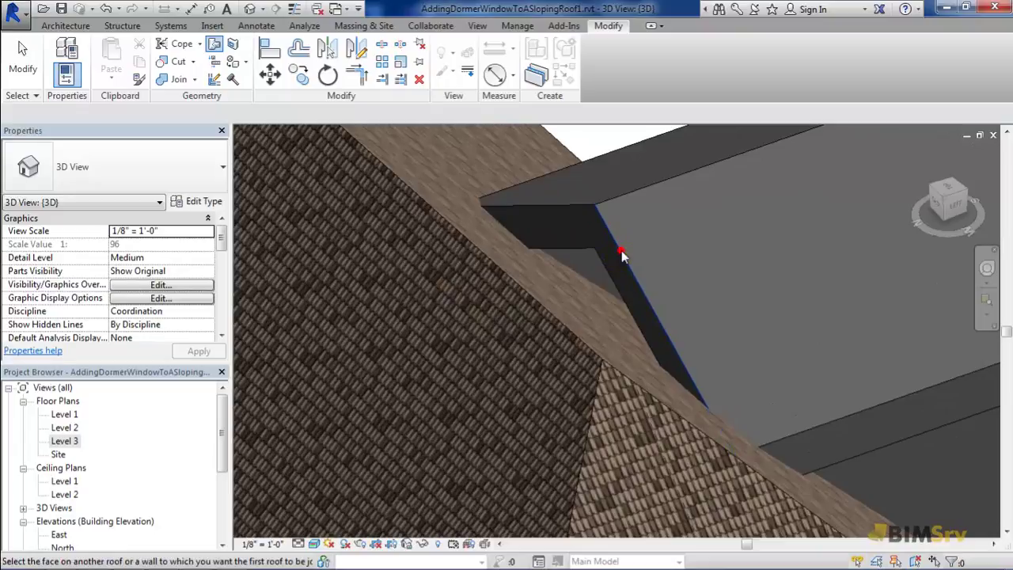
pyautogui.click(552, 313)
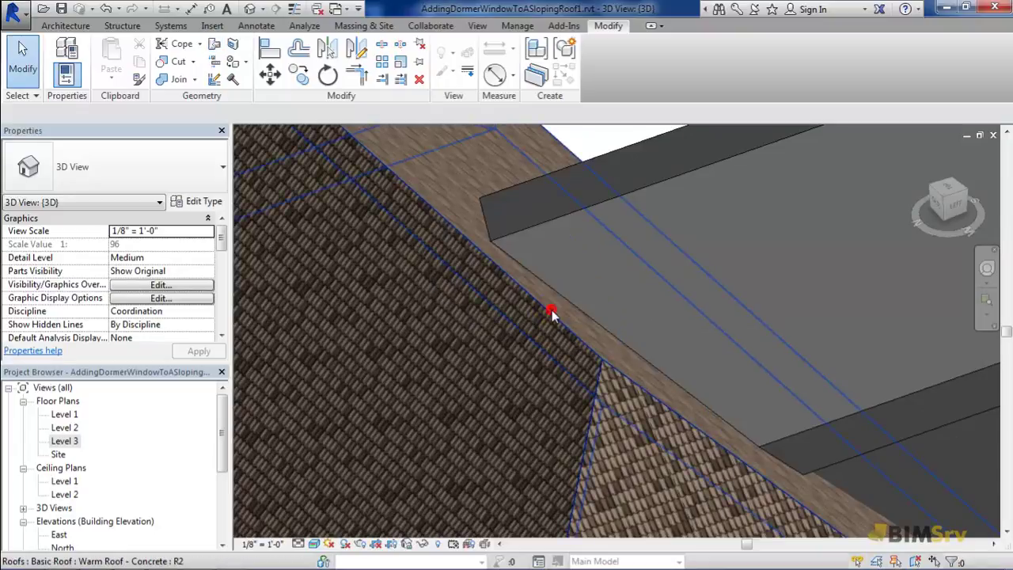
pyautogui.keyDown('shift'); pyautogui.moveTo(571, 321); pyautogui.dragTo(571, 292, button='middle'); pyautogui.keyUp('shift')
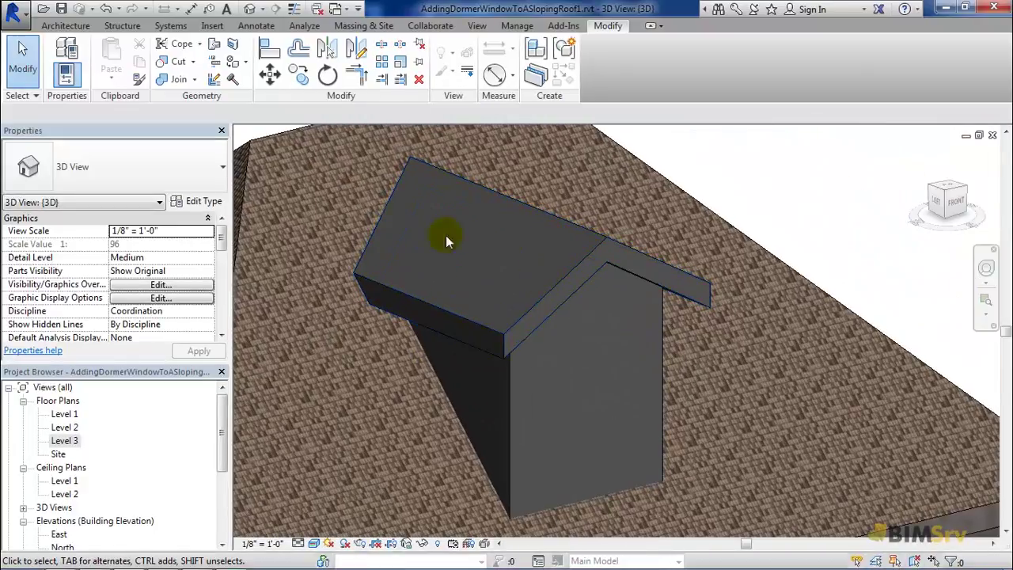
pyautogui.click(53, 25)
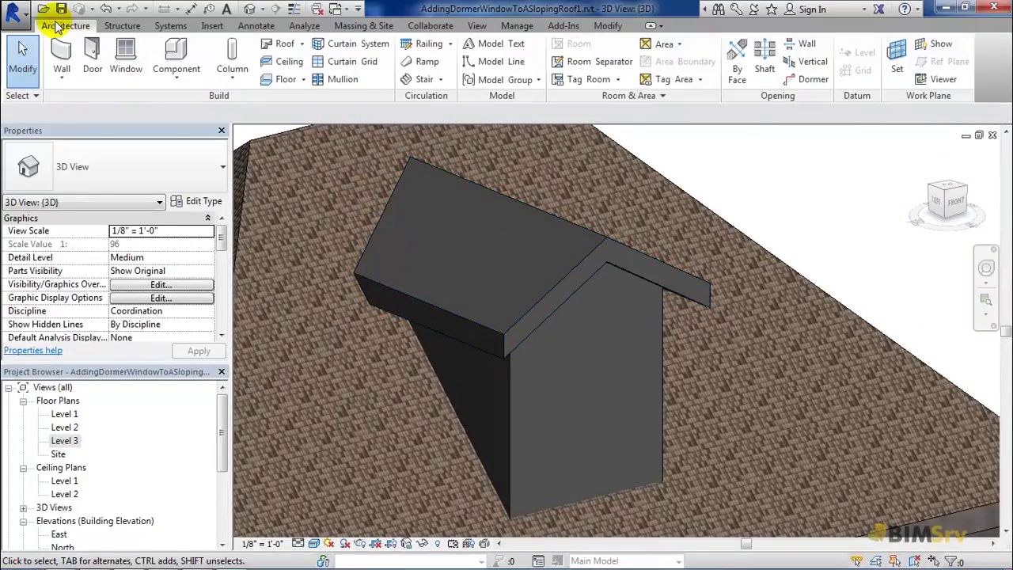
# Step: Place the M_Sliding with Trim 1830 x 1220mm window centred in the dormer front wall
pyautogui.click(126, 49)
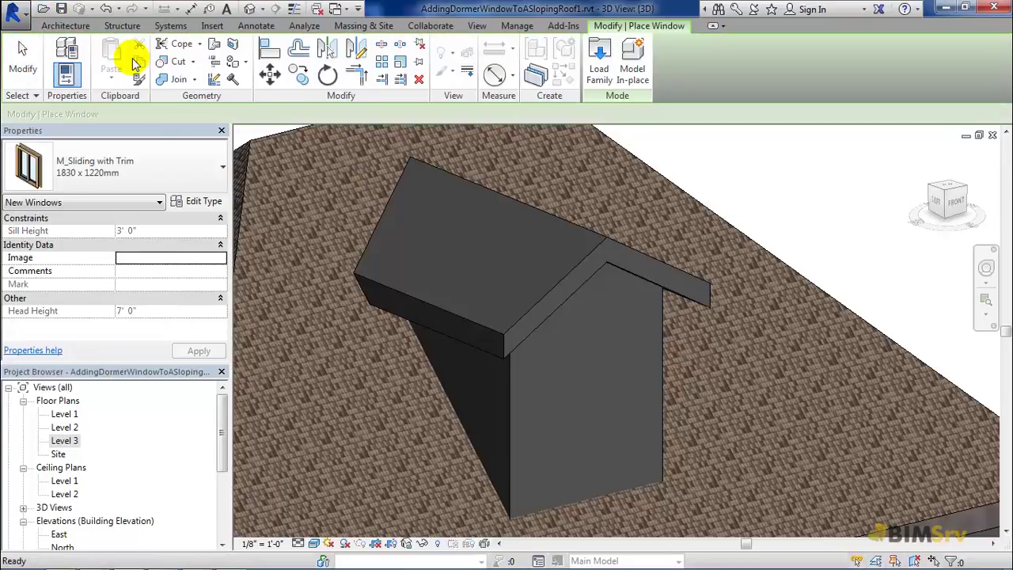
pyautogui.click(600, 383)
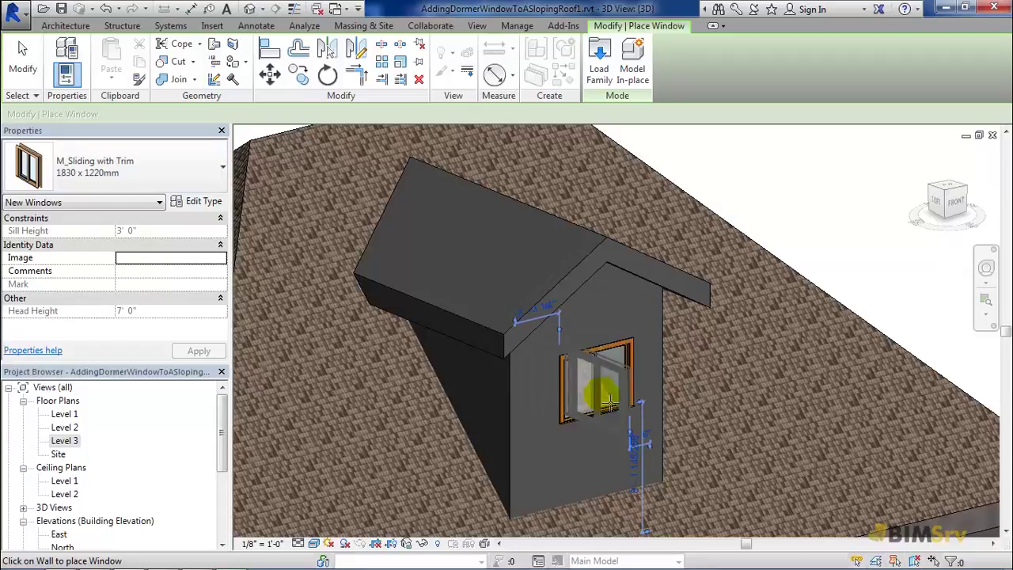
pyautogui.press('Escape')
pyautogui.press('Escape')
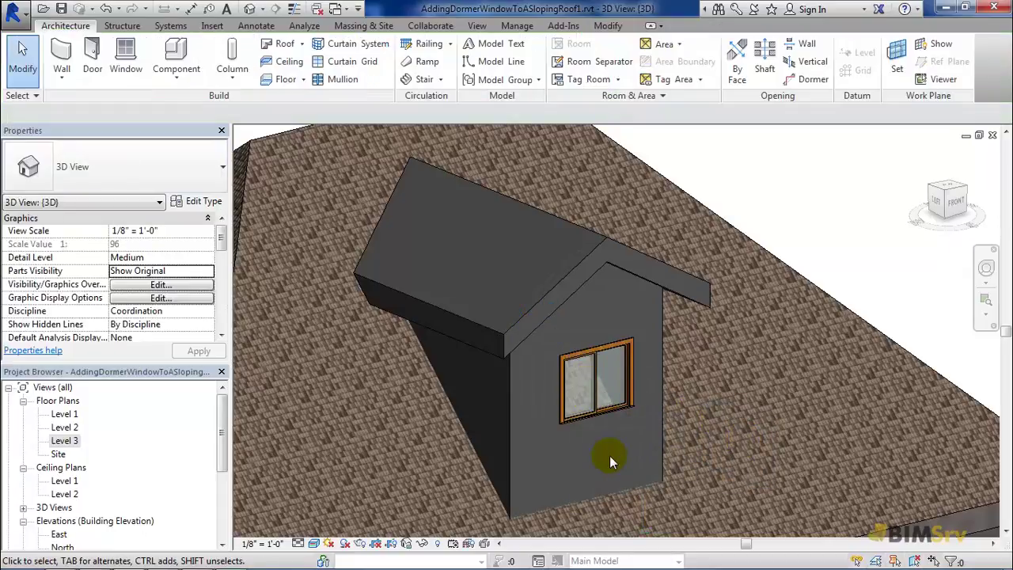
pyautogui.scroll(5, 599, 437)
pyautogui.keyDown('shift'); pyautogui.moveTo(565, 393); pyautogui.dragTo(610, 326, button='middle'); pyautogui.keyUp('shift')
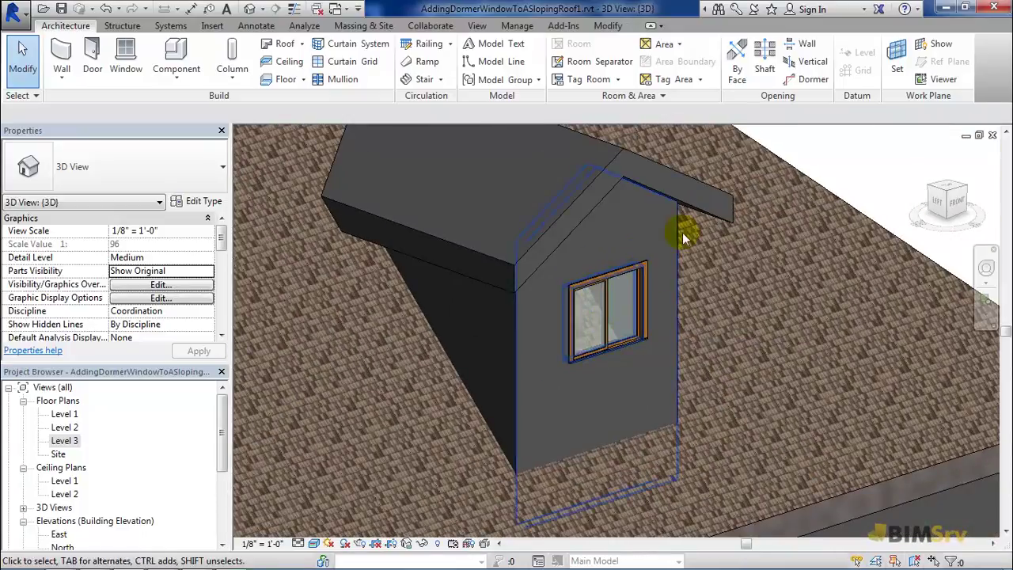
# Step: Start a dormer opening on the main roof, picking the three dormer wall faces and dormer roof as boundaries
pyautogui.click(796, 81)
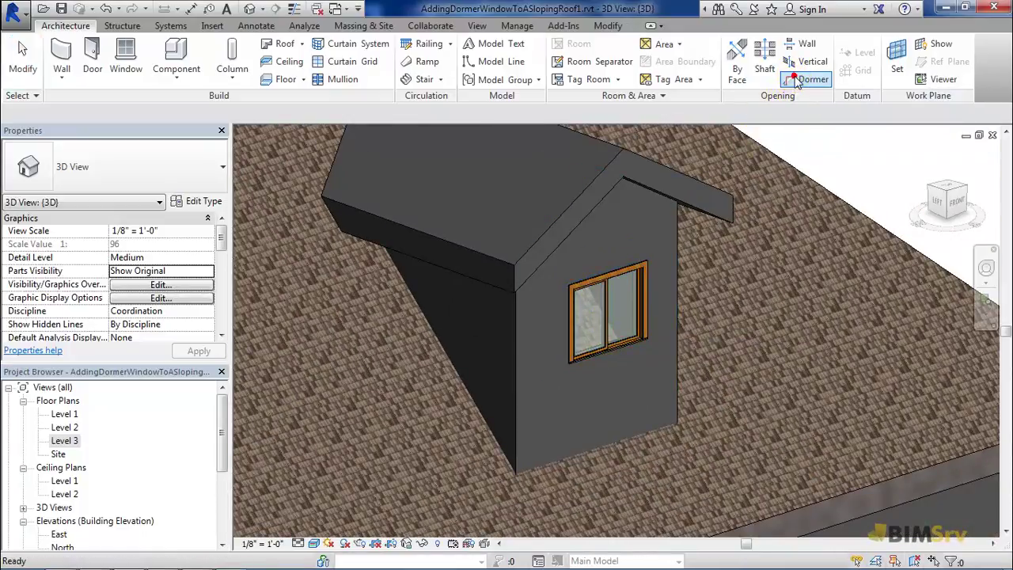
pyautogui.click(816, 509)
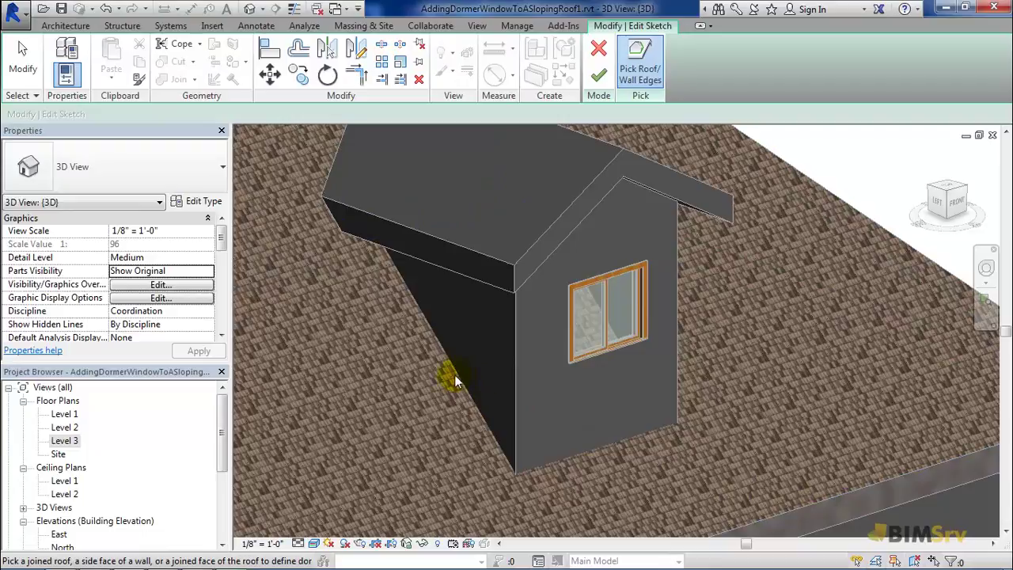
pyautogui.click(516, 385)
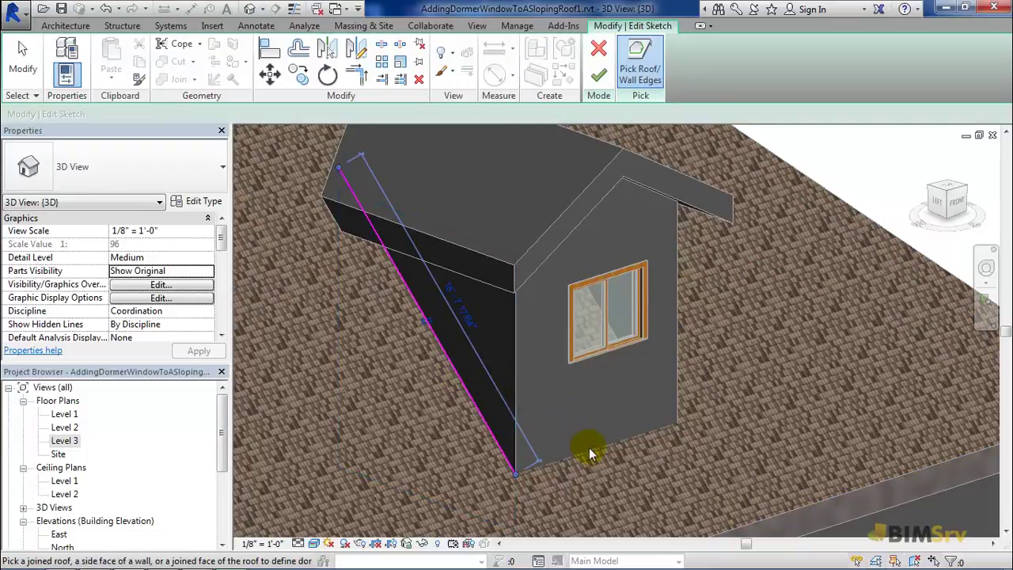
pyautogui.click(678, 345)
pyautogui.moveTo(677, 345)
pyautogui.keyDown('shift'); pyautogui.mouseDown(button='middle')
pyautogui.moveTo(708, 407)
pyautogui.moveTo(470, 323)
pyautogui.moveTo(671, 367)
pyautogui.moveTo(668, 306)
pyautogui.mouseUp(button='middle'); pyautogui.keyUp('shift')
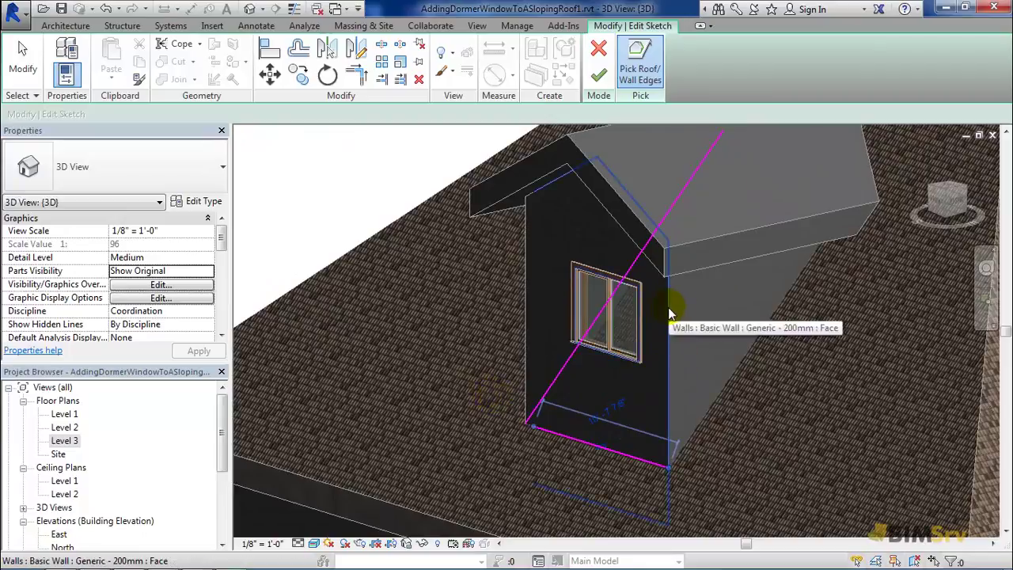
pyautogui.click(668, 307)
pyautogui.scroll(-2, 641, 360)
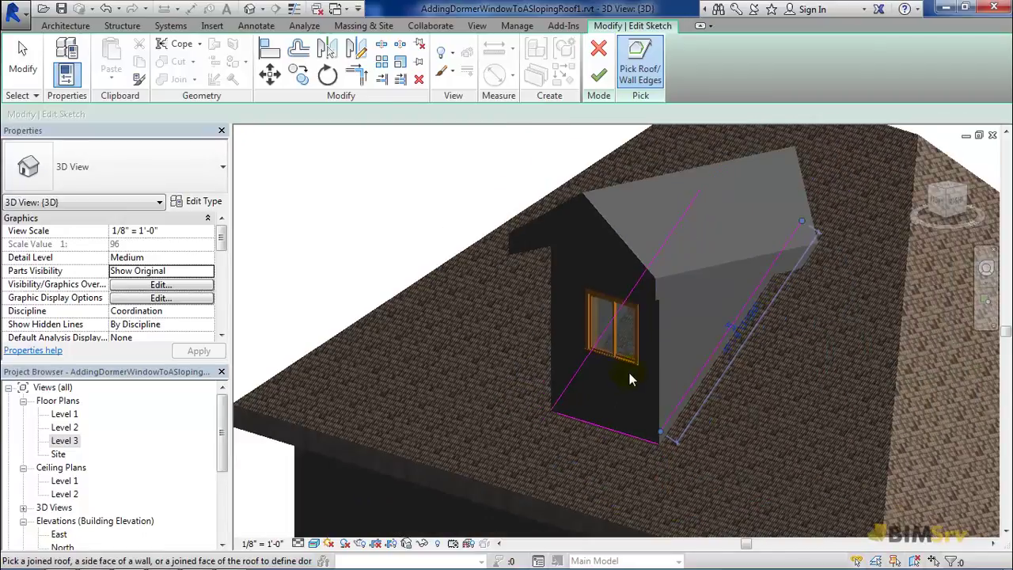
pyautogui.click(803, 189)
pyautogui.keyDown('shift'); pyautogui.moveTo(768, 317); pyautogui.dragTo(799, 366, button='middle'); pyautogui.keyUp('shift')
# Step: Trim the opening's boundary lines to corners with TR, closing all four corners of the outline
pyautogui.press('t')
pyautogui.press('r')
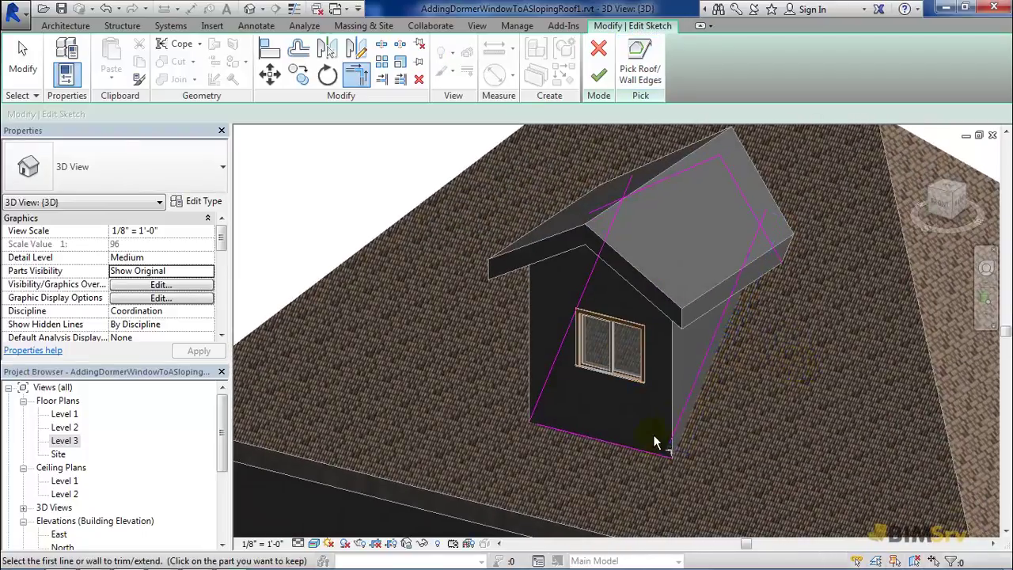
pyautogui.click(633, 447)
pyautogui.click(683, 404)
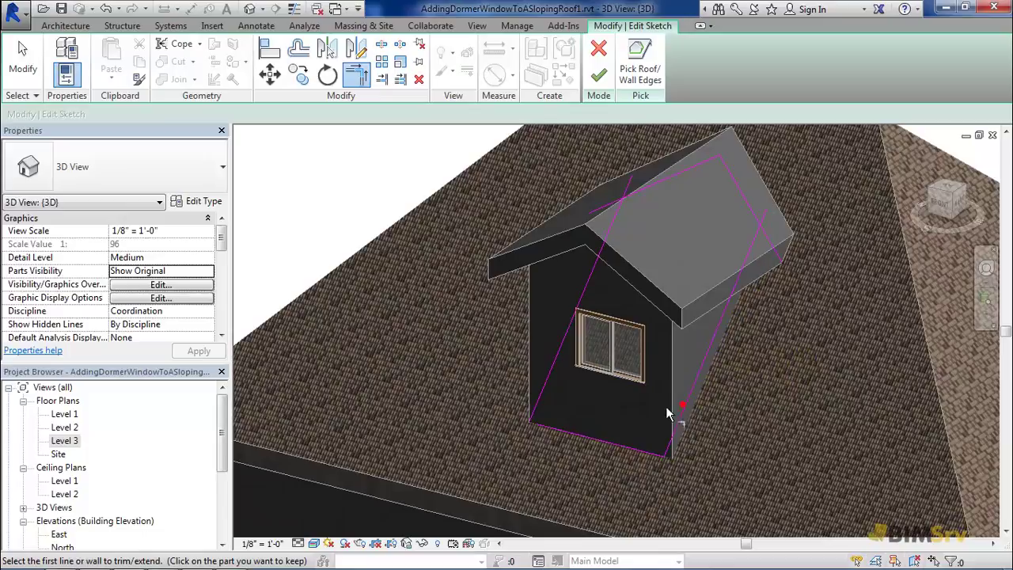
pyautogui.click(552, 386)
pyautogui.click(555, 426)
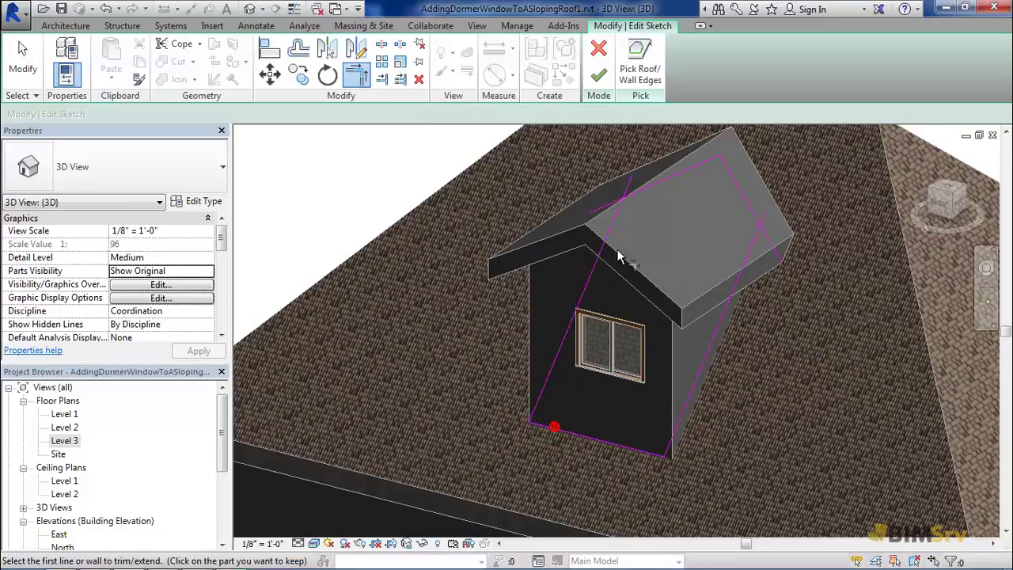
pyautogui.click(618, 207)
pyautogui.click(665, 181)
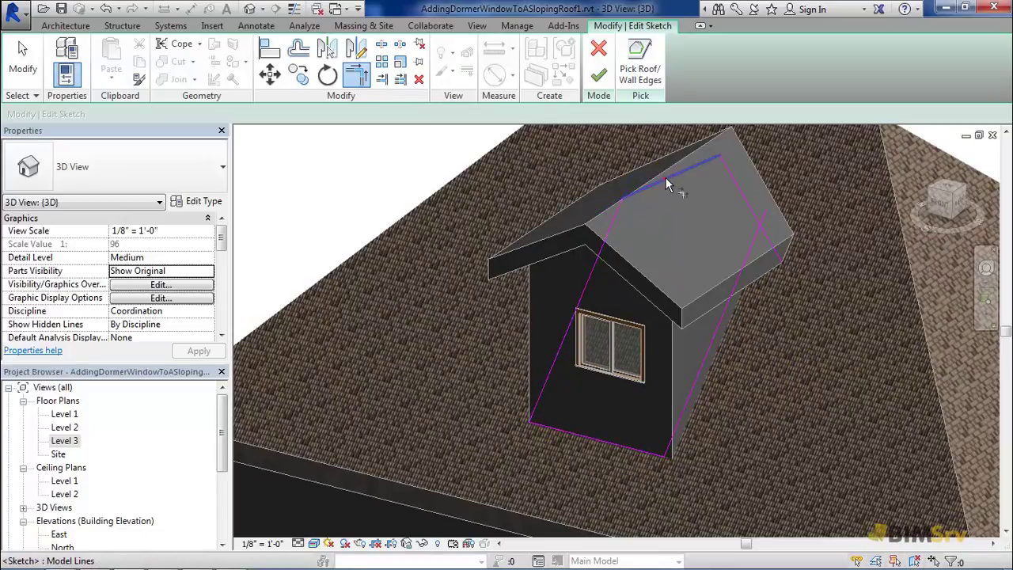
pyautogui.click(736, 198)
pyautogui.click(750, 238)
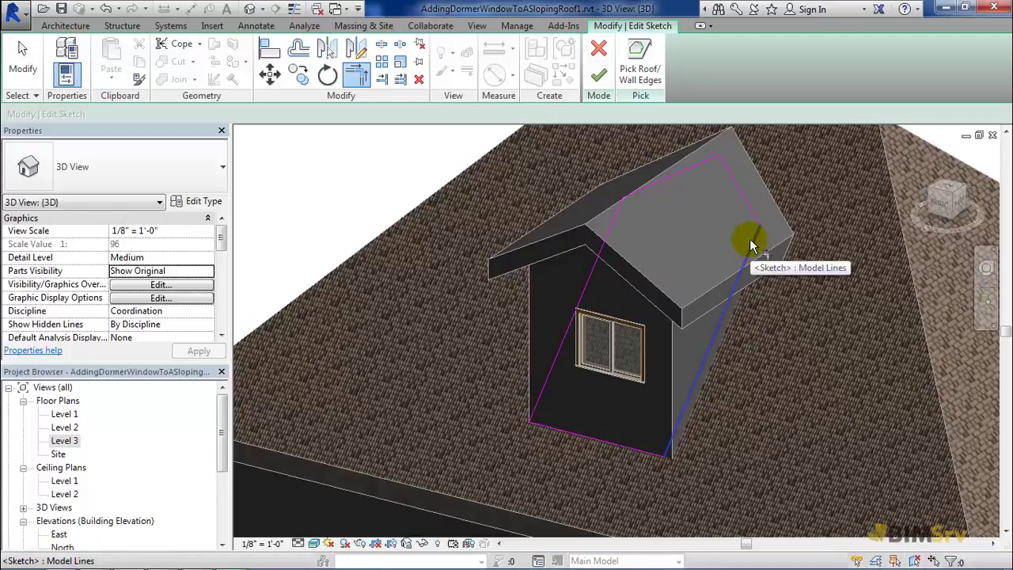
pyautogui.click(599, 77)
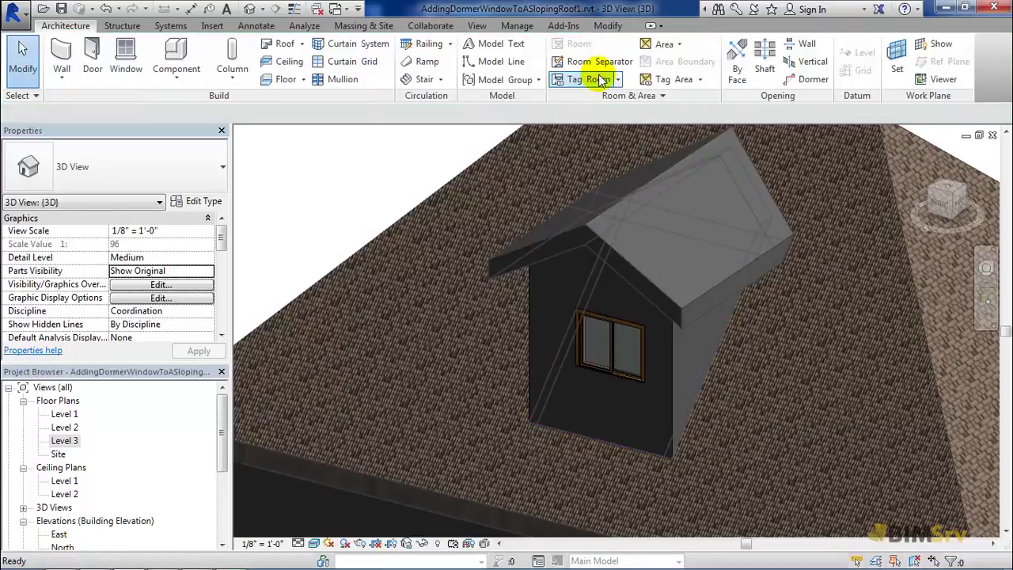
pyautogui.moveTo(558, 357)
pyautogui.keyDown('shift'); pyautogui.mouseDown(button='middle')
pyautogui.moveTo(614, 372)
pyautogui.moveTo(654, 260)
pyautogui.mouseUp(button='middle'); pyautogui.keyUp('shift')
pyautogui.scroll(5, 681, 338)
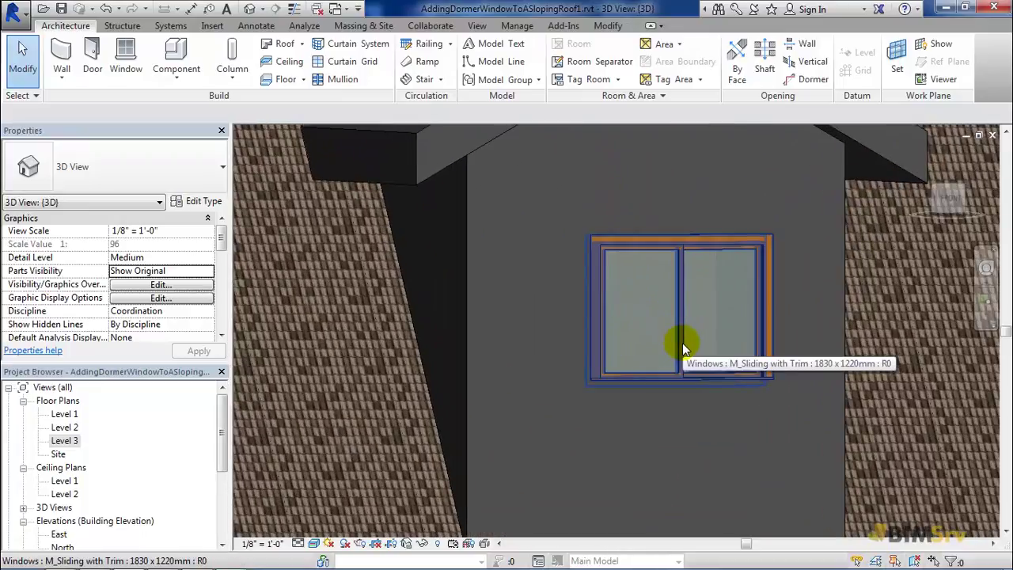
pyautogui.scroll(-5, 649, 309)
pyautogui.keyDown('shift'); pyautogui.moveTo(650, 311); pyautogui.dragTo(693, 394, button='middle'); pyautogui.keyUp('shift')
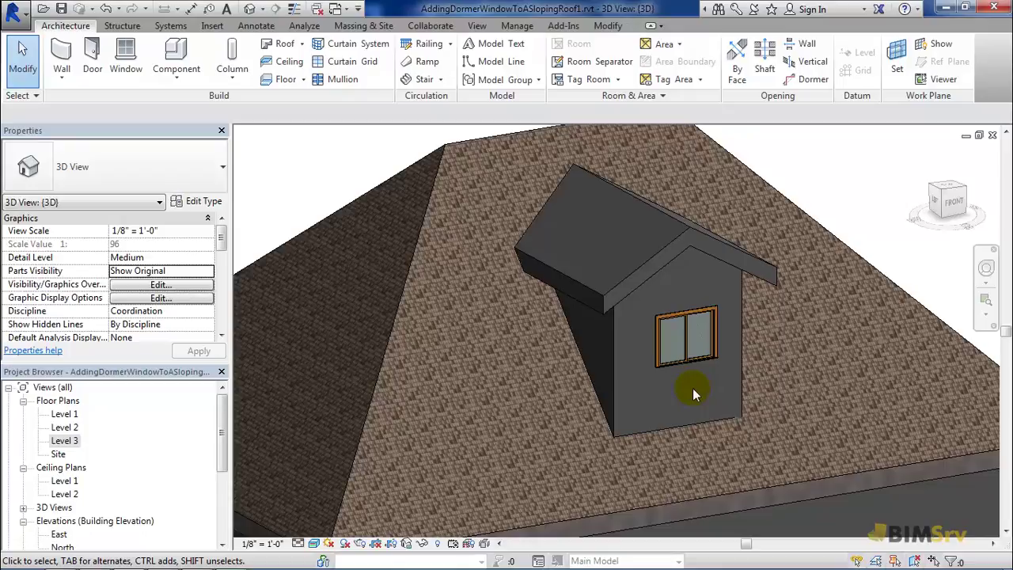